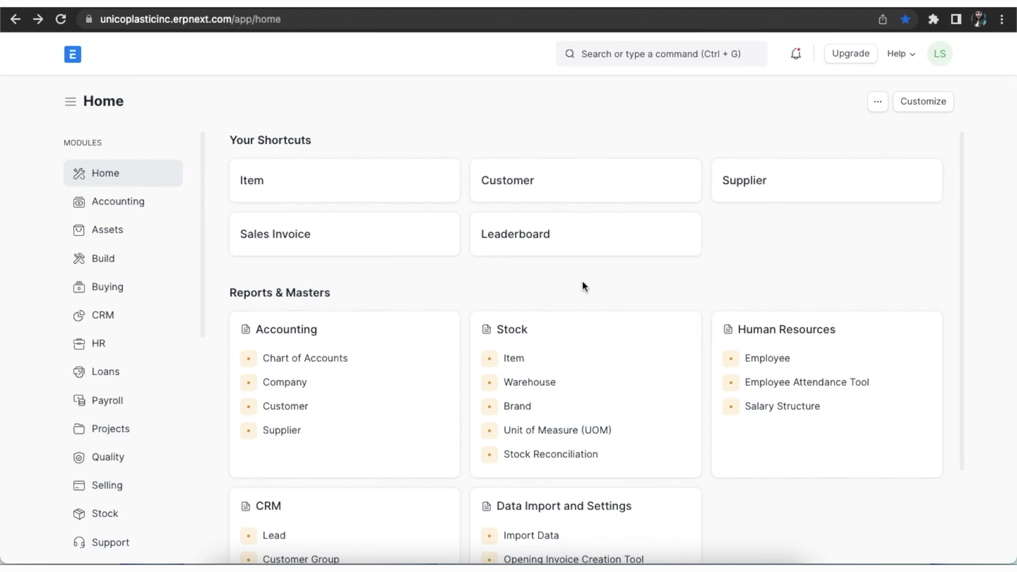
# Open the Putaway Rule list and start a new putaway rule
pyautogui.click(610, 54)
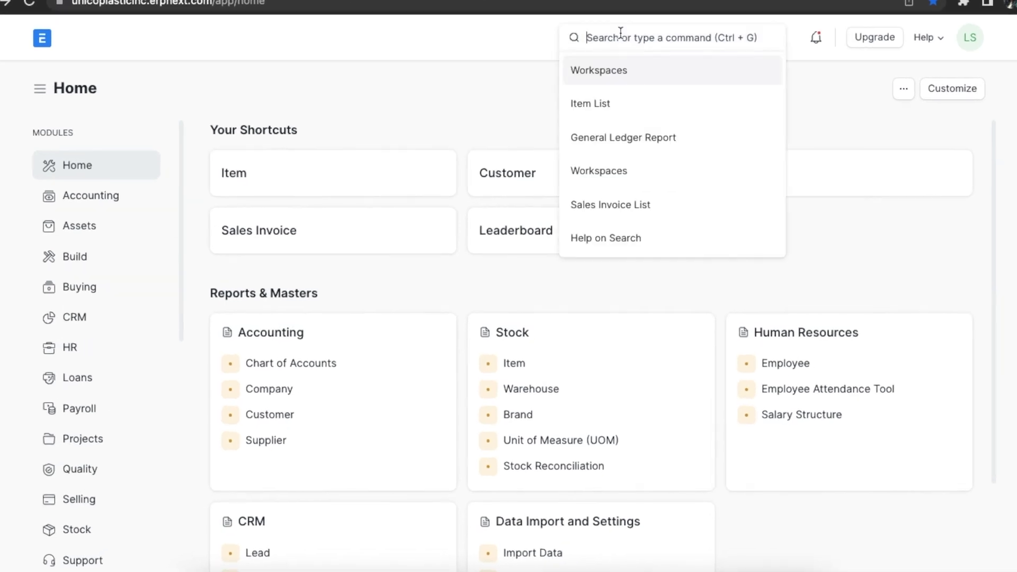
pyautogui.write('putawa')
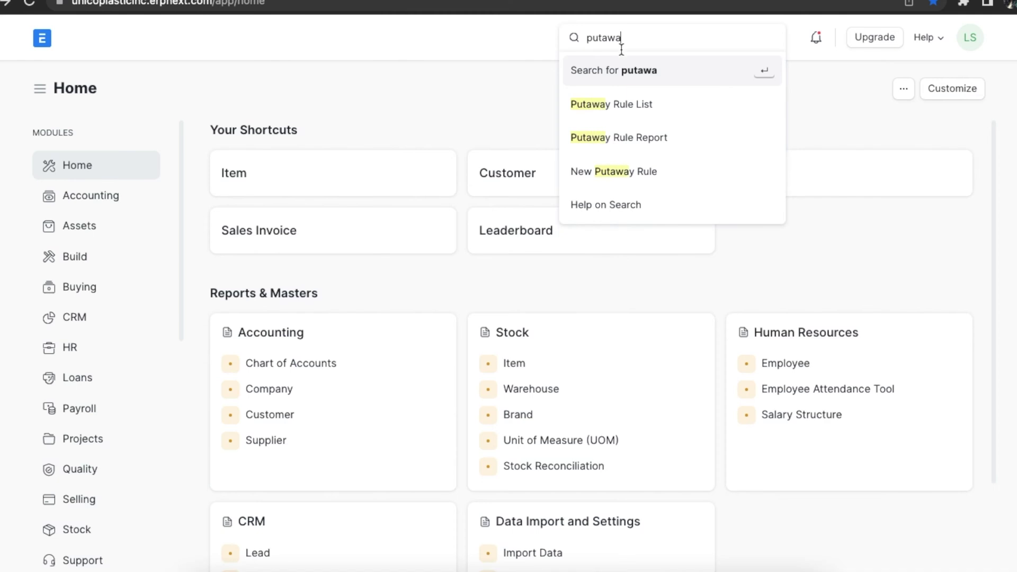
pyautogui.click(634, 110)
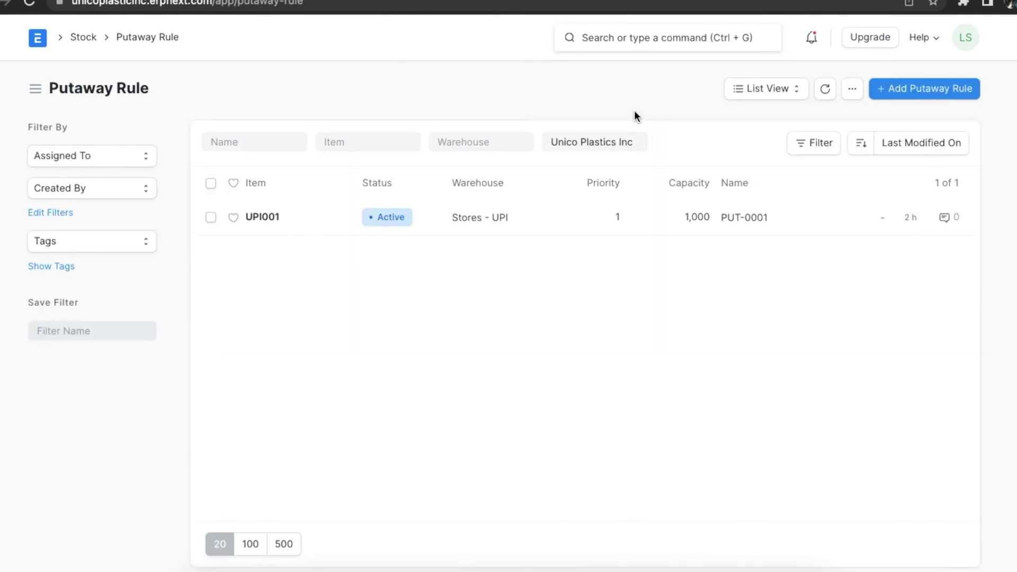
pyautogui.click(911, 94)
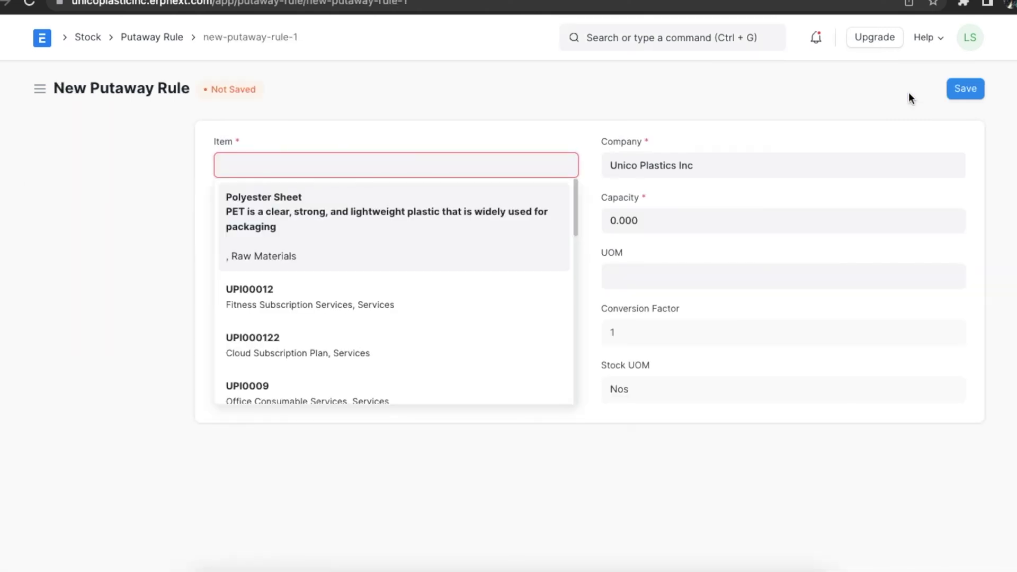
# Set the rule's item to UPI002 (Plastic Chair) and warehouse to Stores - UPI
pyautogui.click(460, 129)
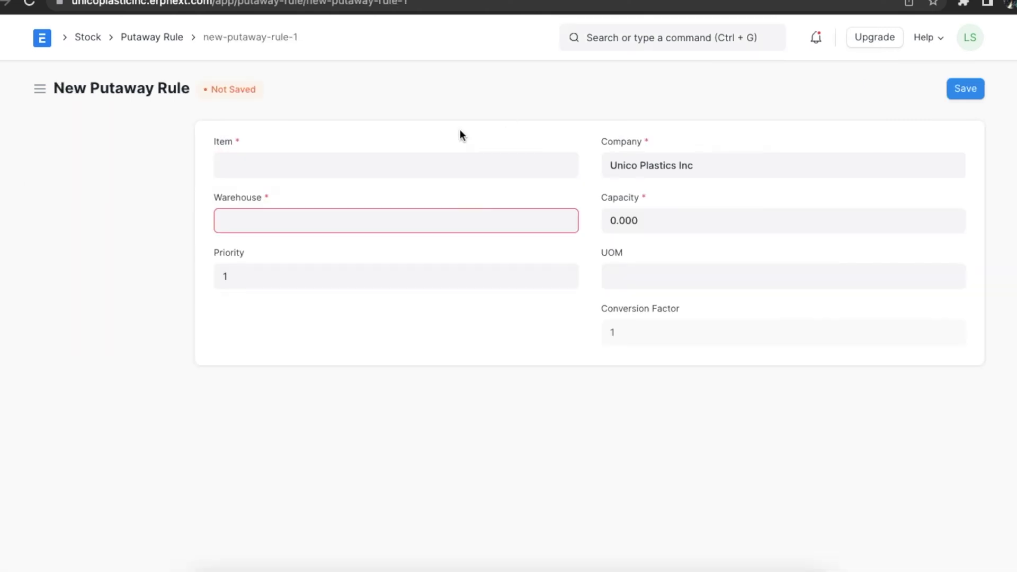
pyautogui.click(401, 166)
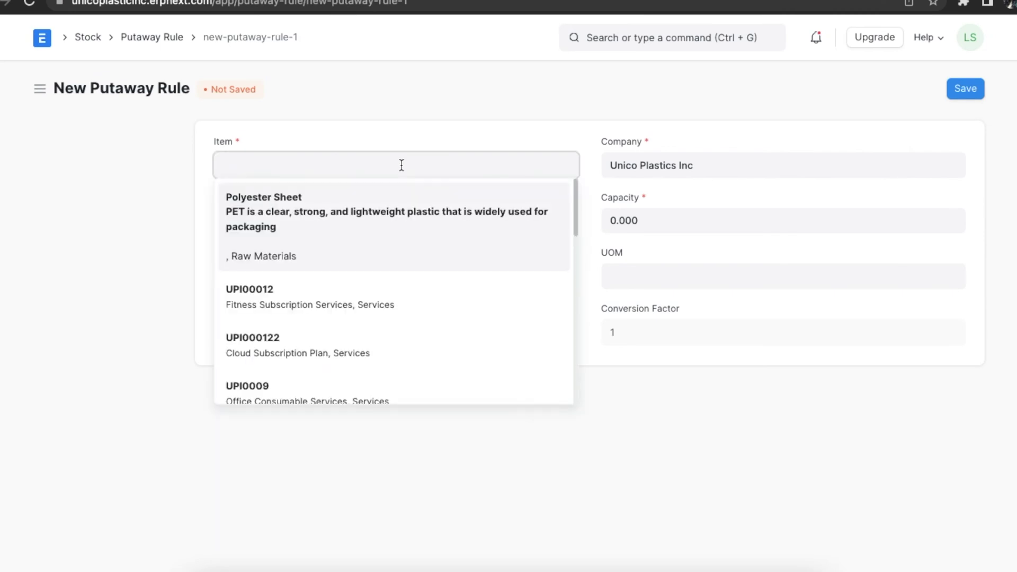
pyautogui.write('2')
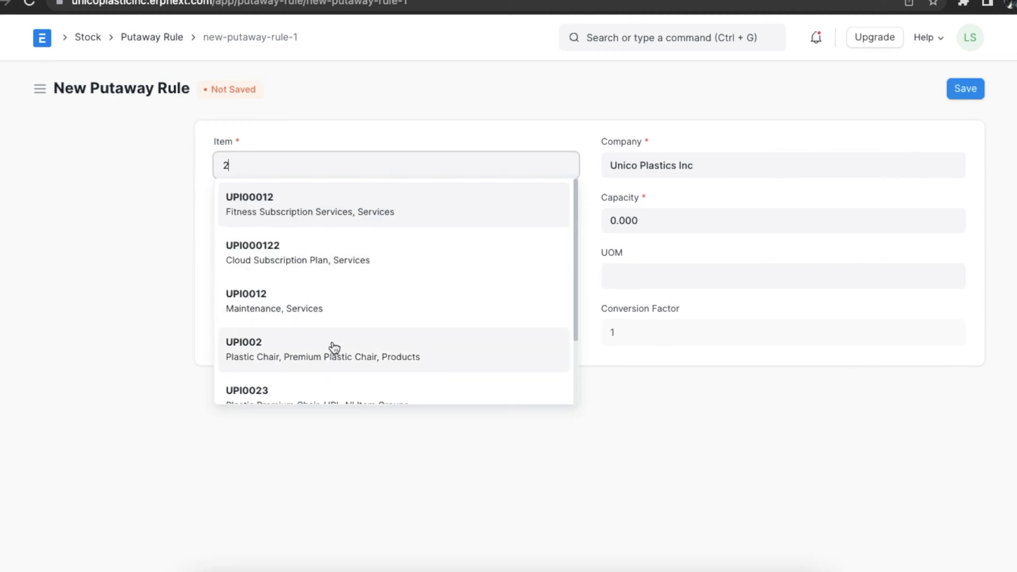
pyautogui.click(334, 348)
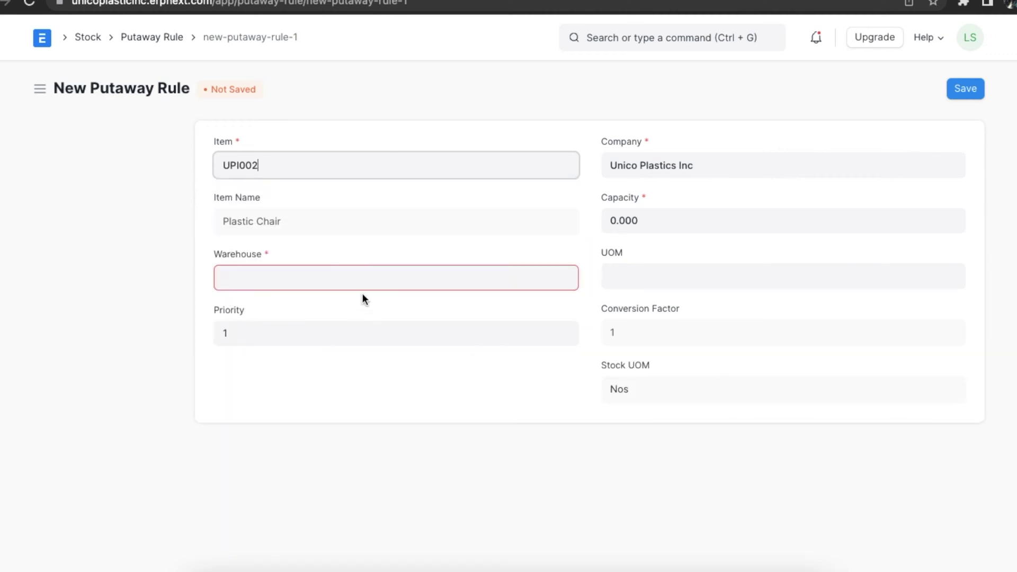
pyautogui.click(359, 277)
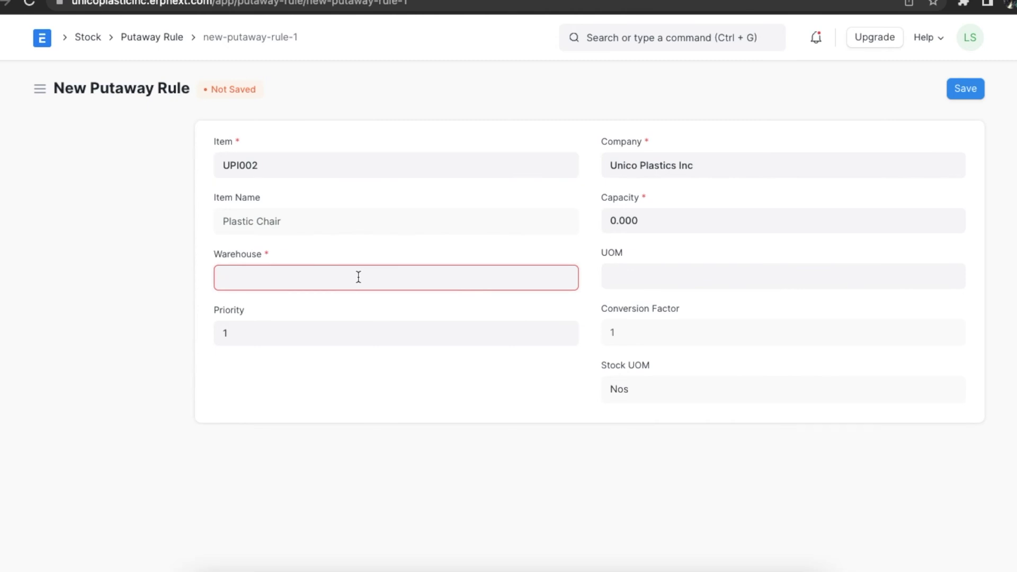
pyautogui.write('sto')
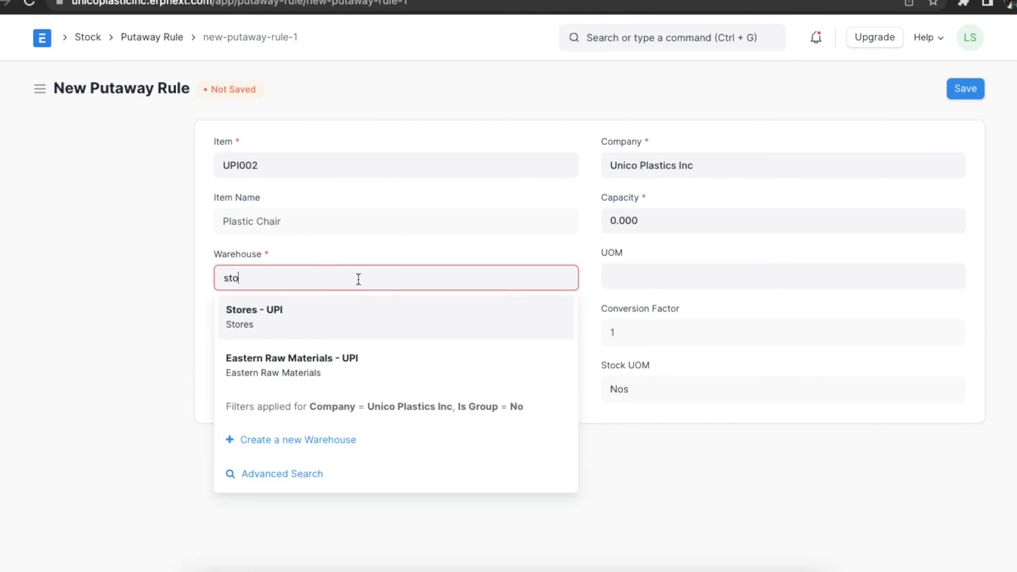
pyautogui.click(361, 317)
pyautogui.click(406, 313)
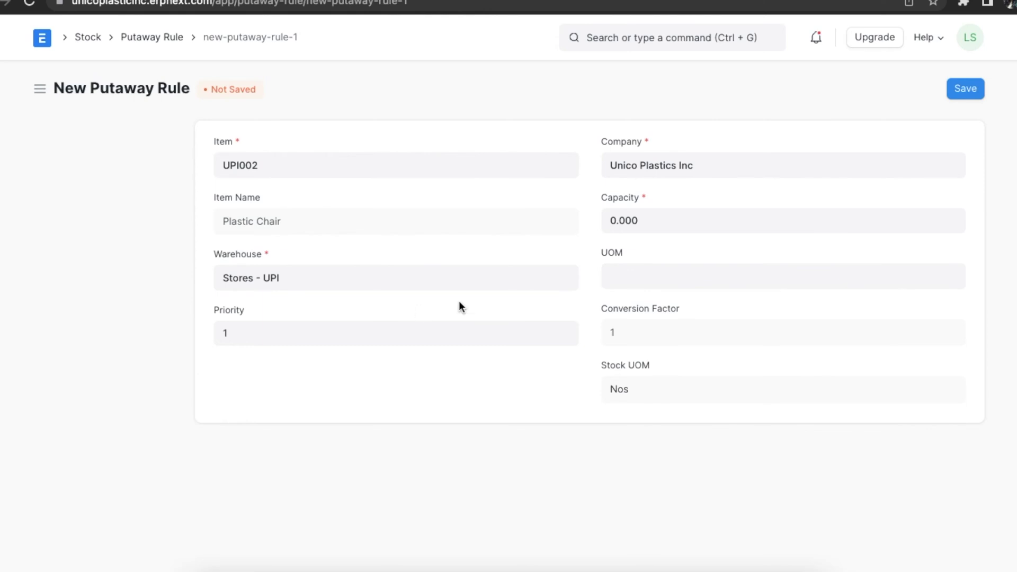
# Set capacity to 600 with UOM Nos and save the putaway rule
pyautogui.click(648, 225)
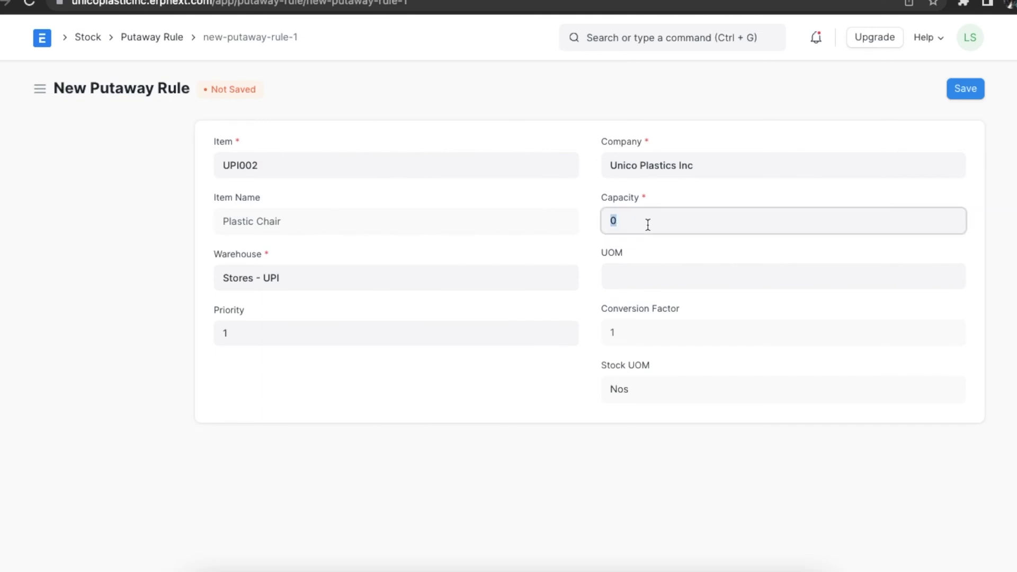
pyautogui.write('600')
pyautogui.click(657, 248)
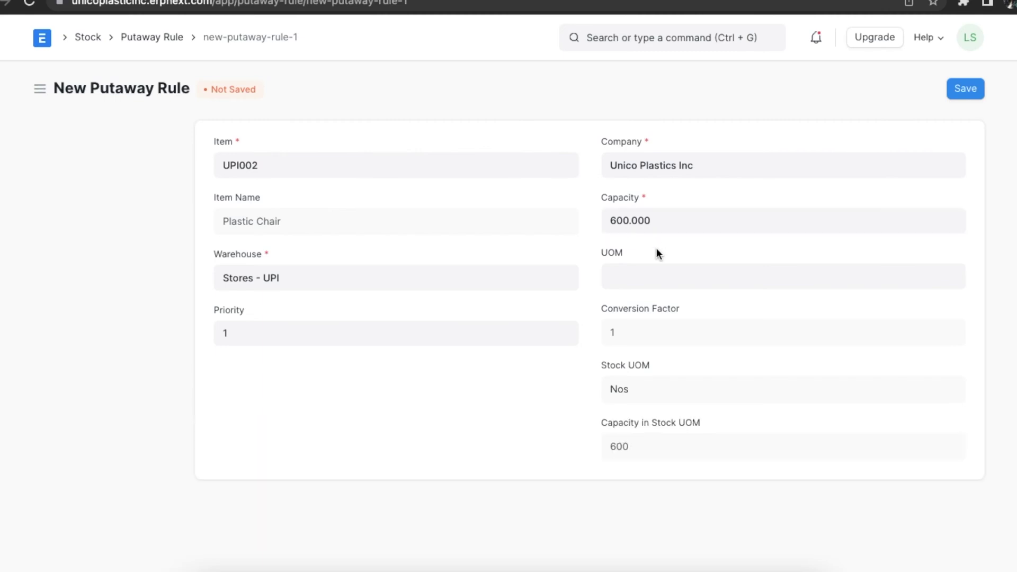
pyautogui.click(645, 275)
pyautogui.write('Nos')
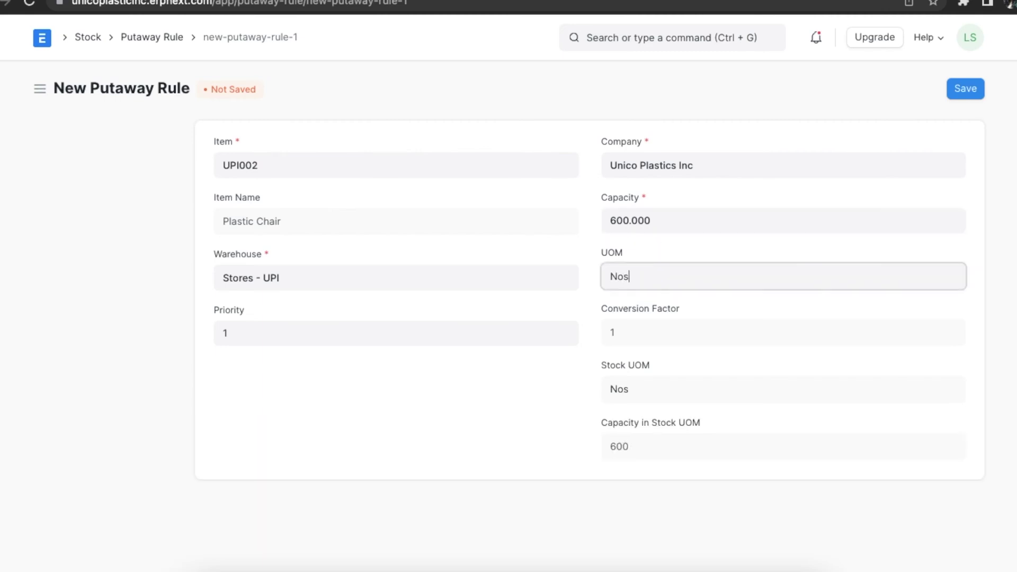
pyautogui.click(641, 307)
pyautogui.click(593, 297)
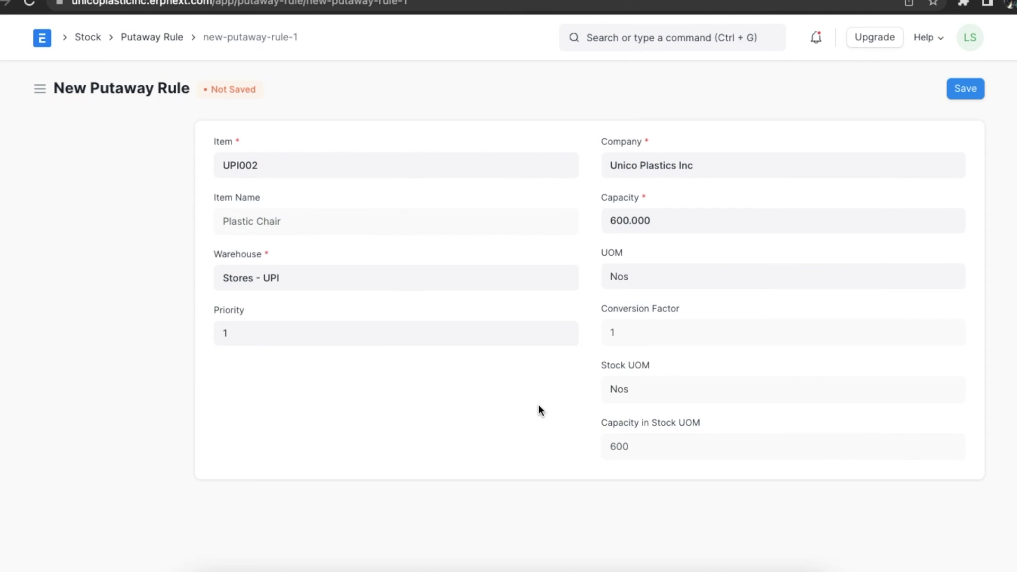
pyautogui.click(965, 88)
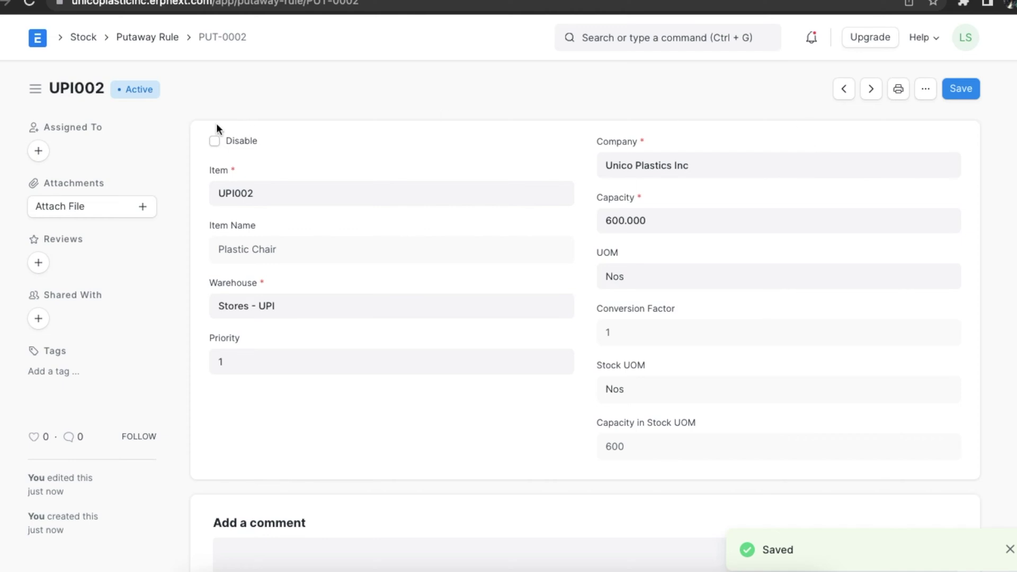
# Untick Disable on putaway rule PUT-0002 so it stays active, and save again
pyautogui.click(216, 142)
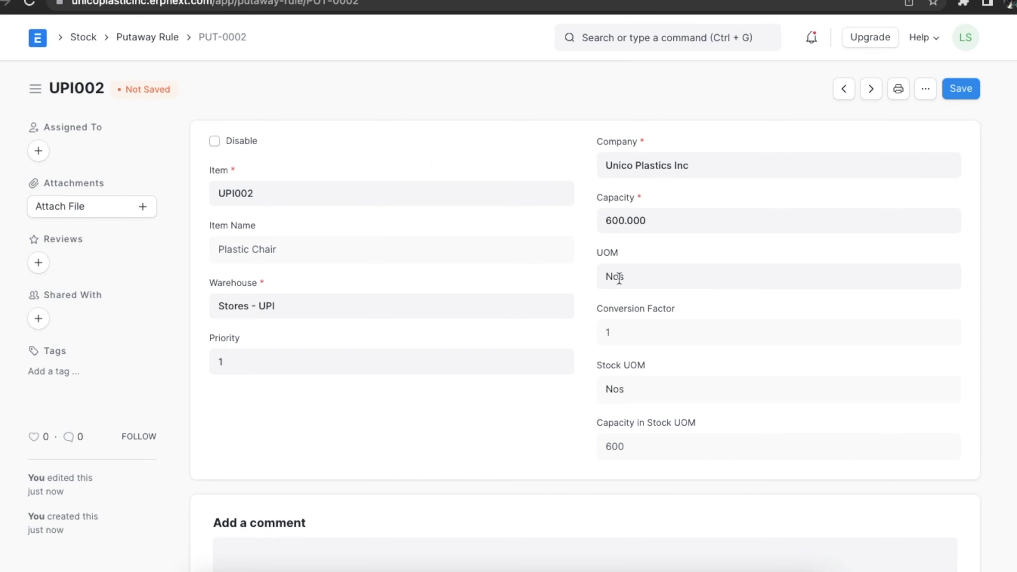
pyautogui.click(975, 94)
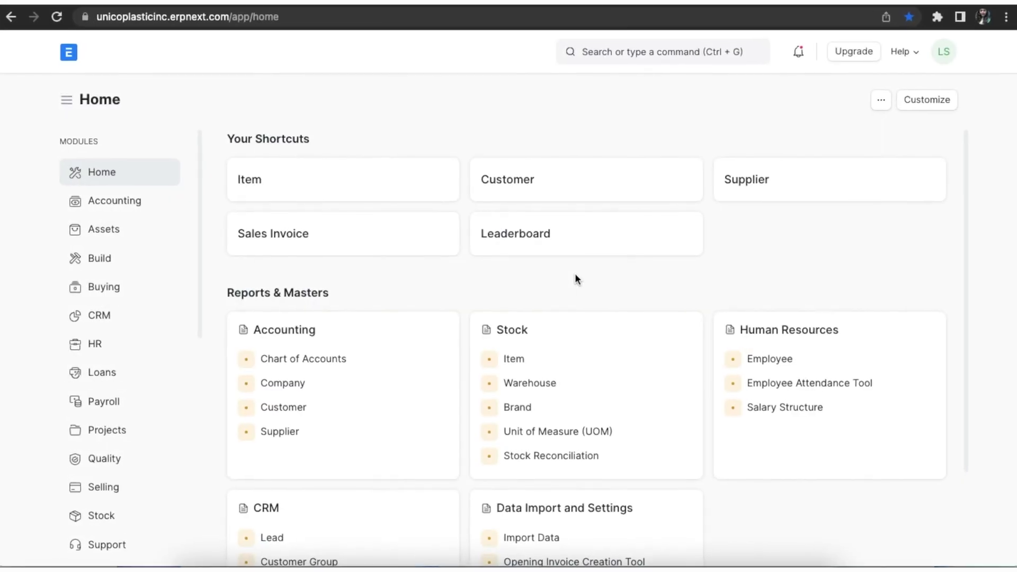
pyautogui.click(618, 54)
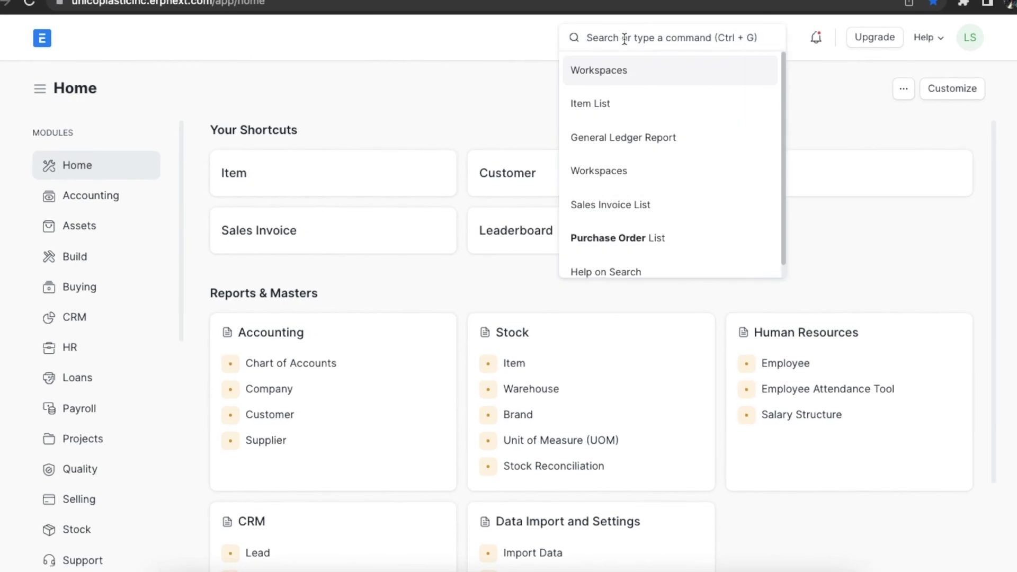
# Open Dexton Inc. purchase order PUR-ORD-2022-00010 from the Purchase Order list and review it
pyautogui.click(687, 239)
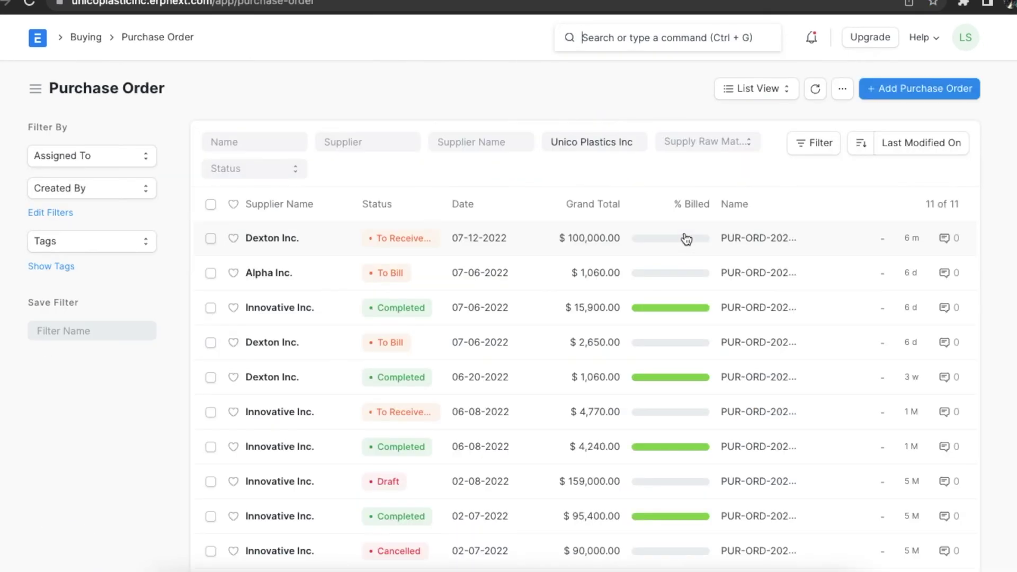
pyautogui.click(269, 239)
pyautogui.scroll(-15, 417, 415)
pyautogui.scroll(4, 417, 412)
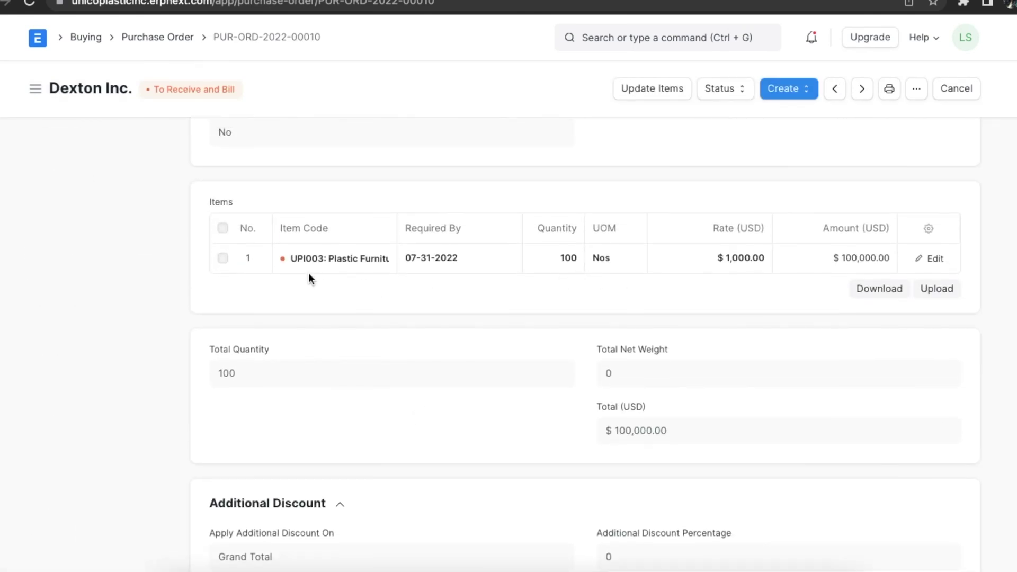
pyautogui.scroll(5, 577, 275)
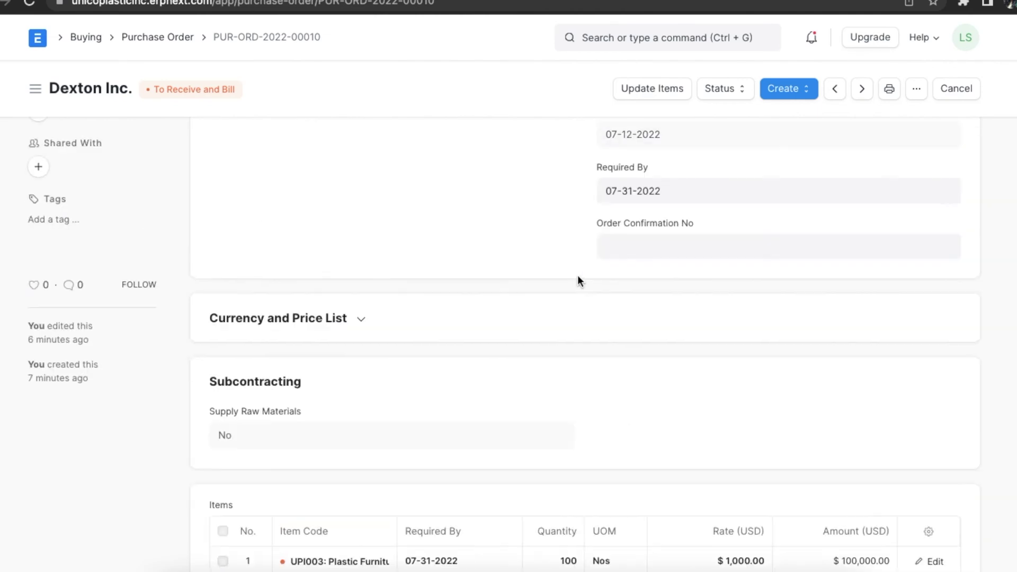
pyautogui.scroll(3, 577, 275)
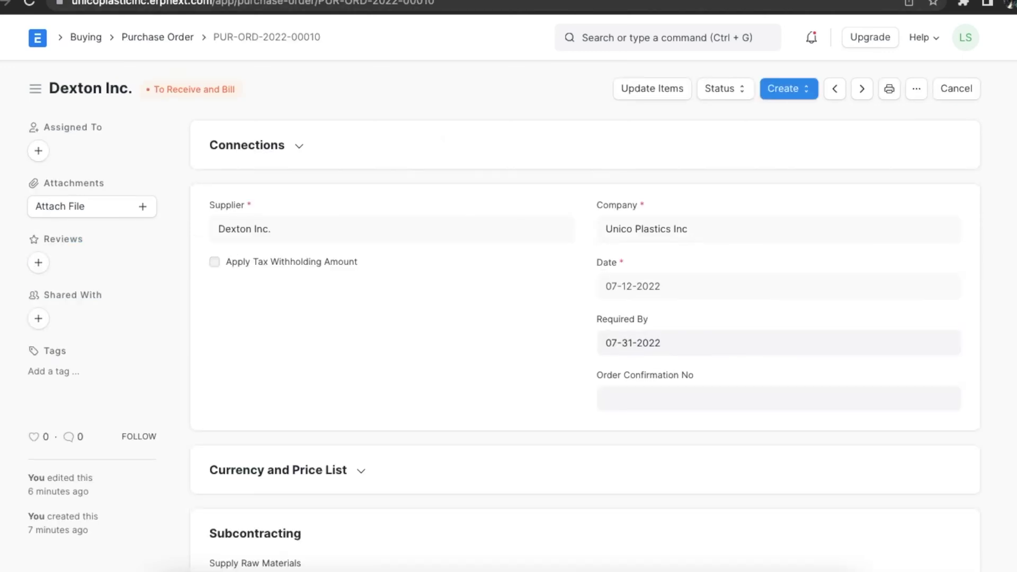
# Create a purchase receipt from the Dexton Inc. order and apply putaway rules to its items
pyautogui.click(807, 89)
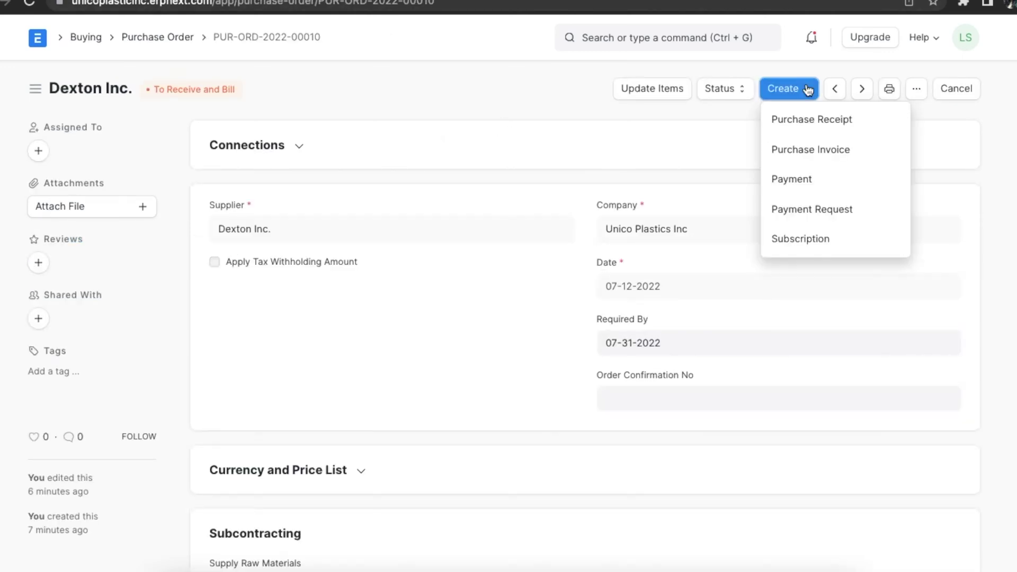
pyautogui.click(873, 120)
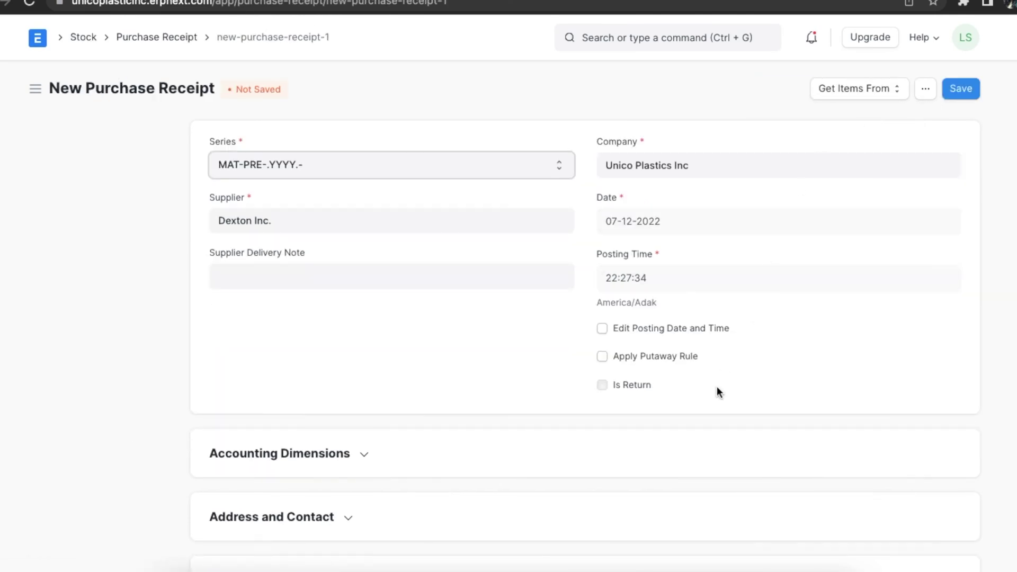
pyautogui.scroll(-1, 716, 386)
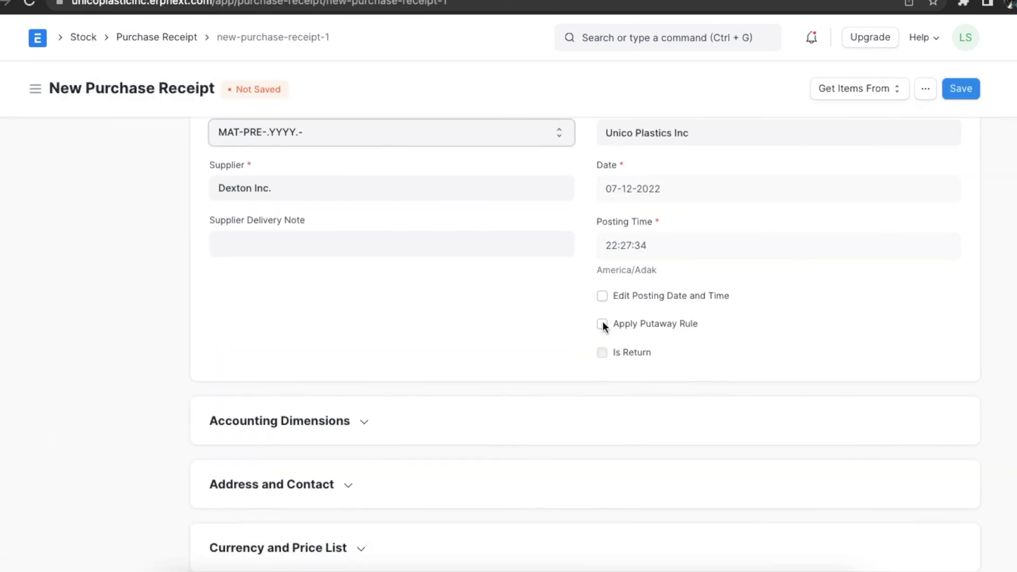
pyautogui.click(602, 324)
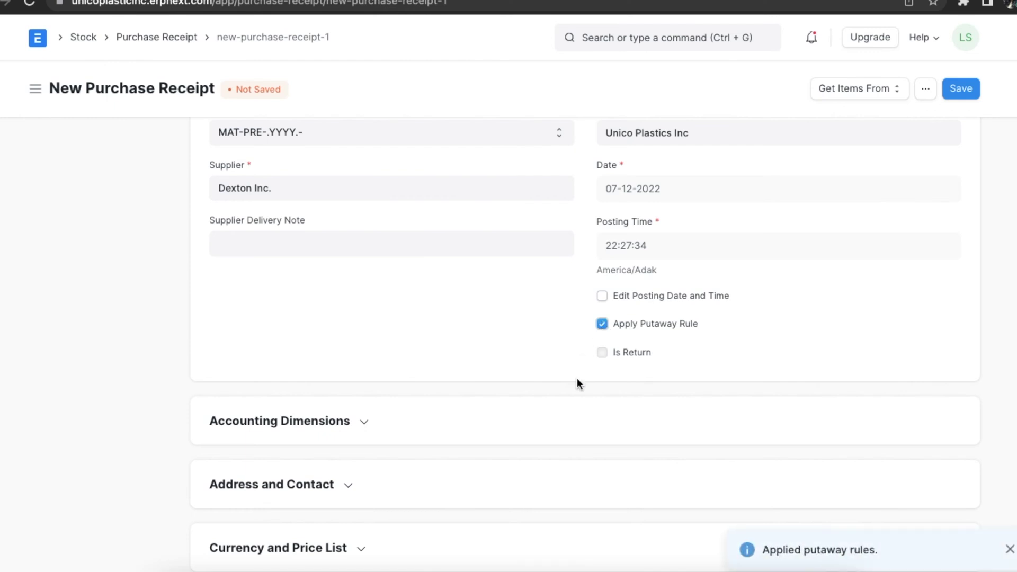
pyautogui.scroll(-8, 578, 381)
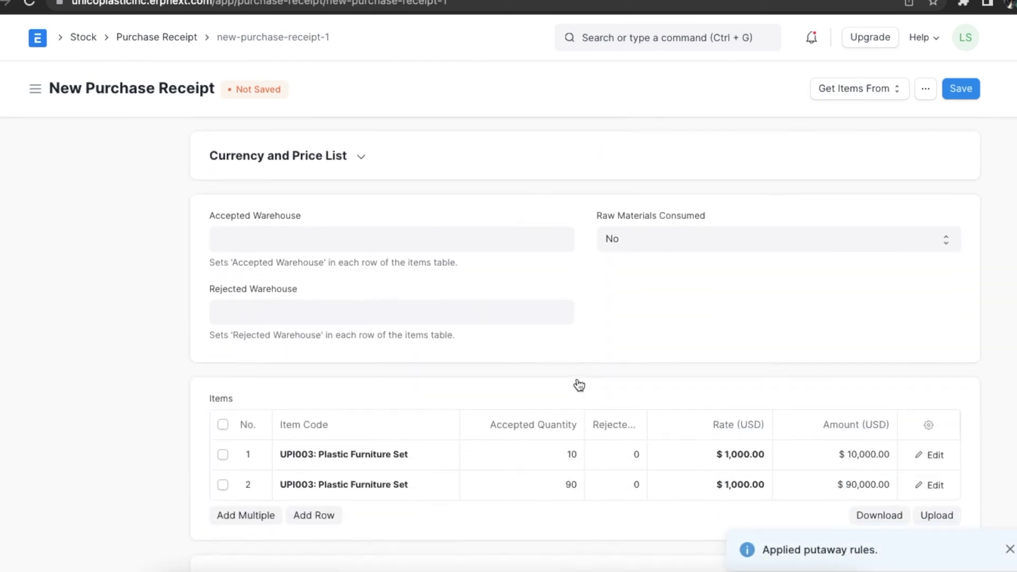
pyautogui.scroll(-3, 579, 385)
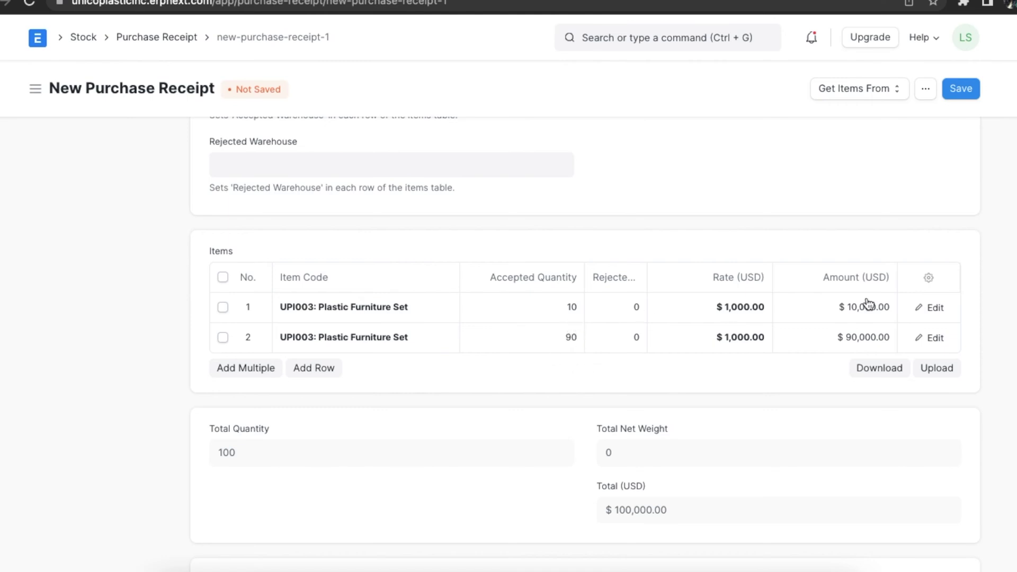
# Review row 1's item details, then save and submit the purchase receipt
pyautogui.click(933, 306)
pyautogui.scroll(-10, 386, 451)
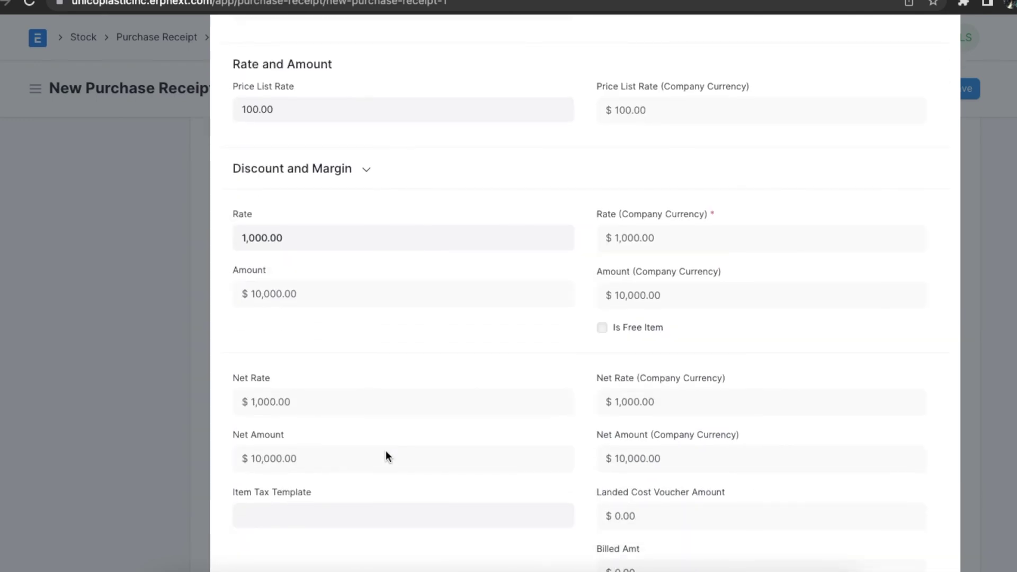
pyautogui.scroll(-5, 386, 454)
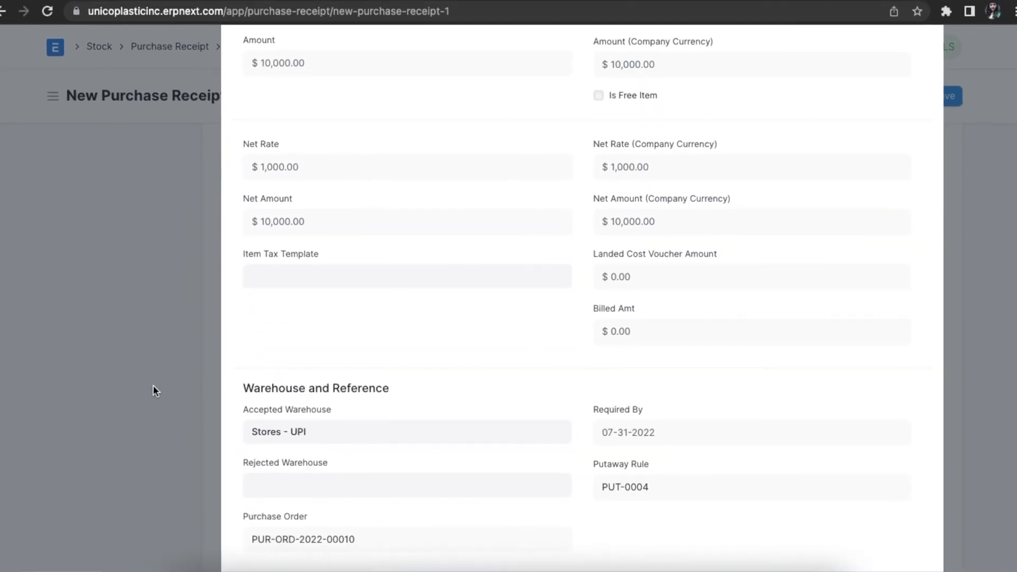
pyautogui.click(151, 386)
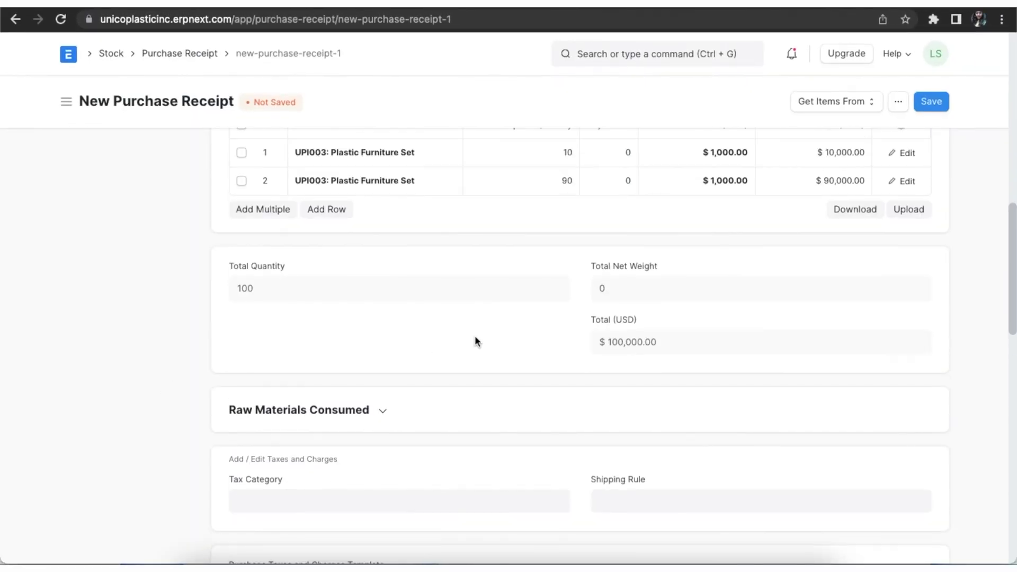
pyautogui.scroll(3, 475, 341)
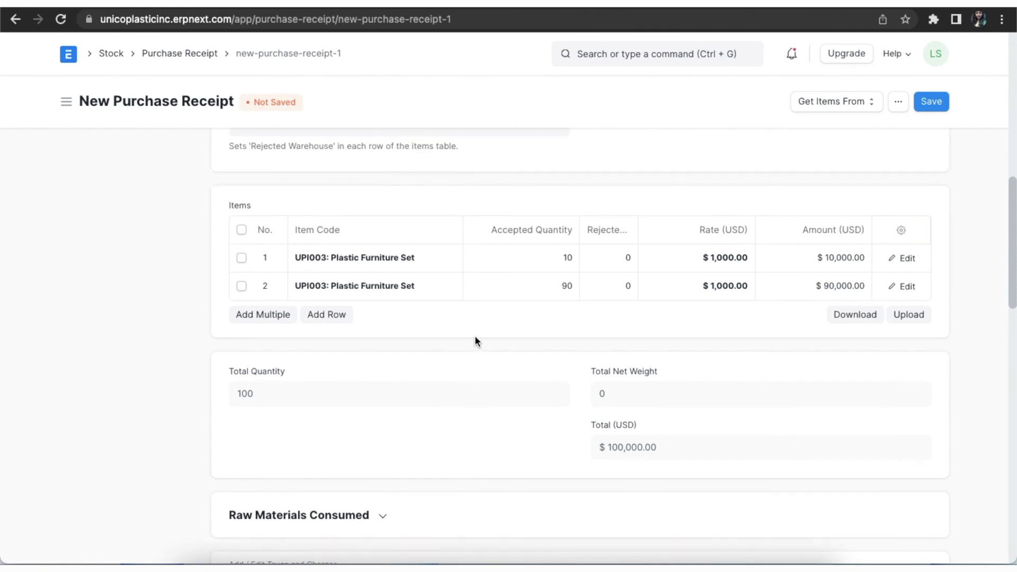
pyautogui.scroll(5, 657, 281)
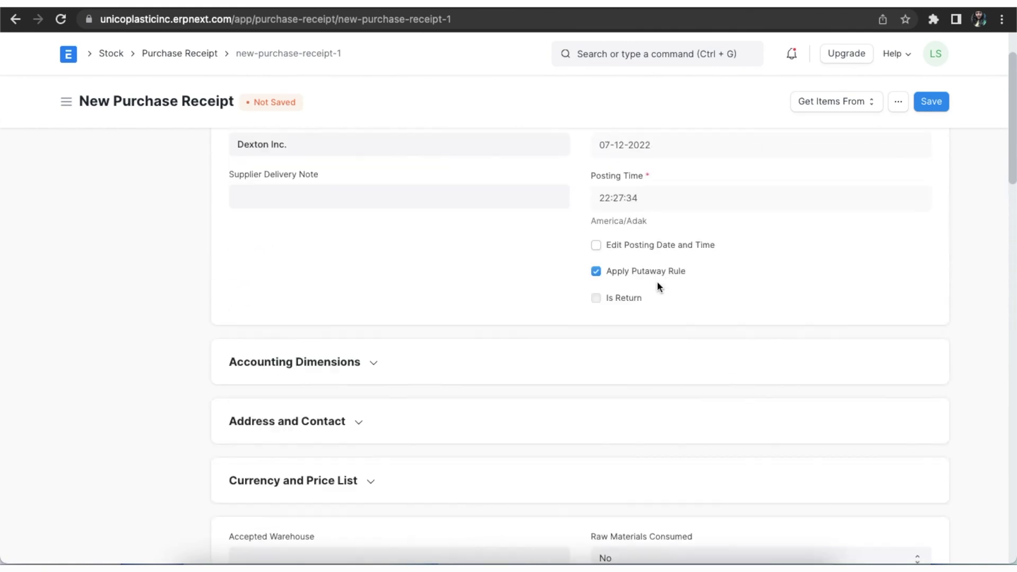
pyautogui.click(932, 101)
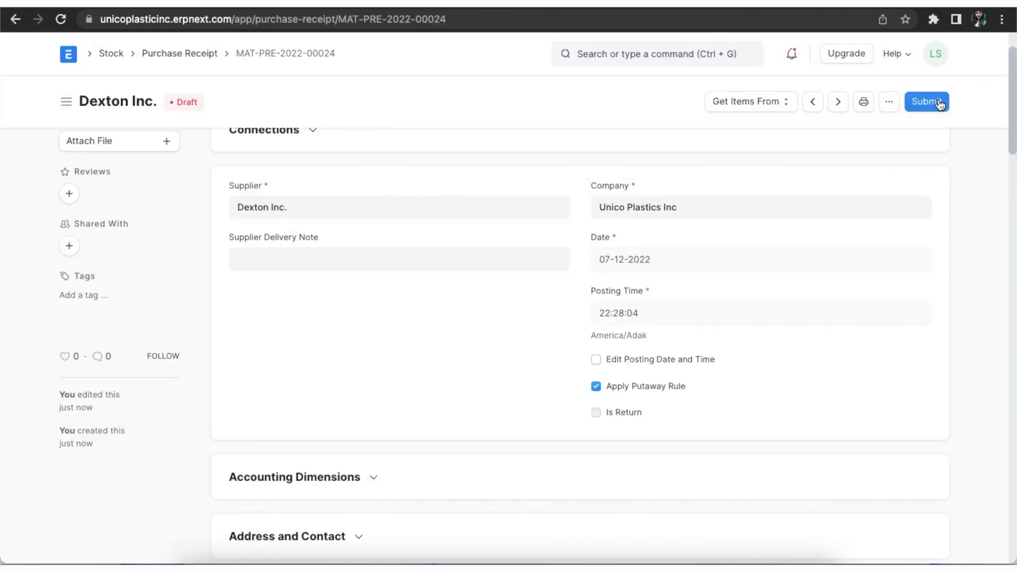
pyautogui.click(928, 101)
pyautogui.click(682, 162)
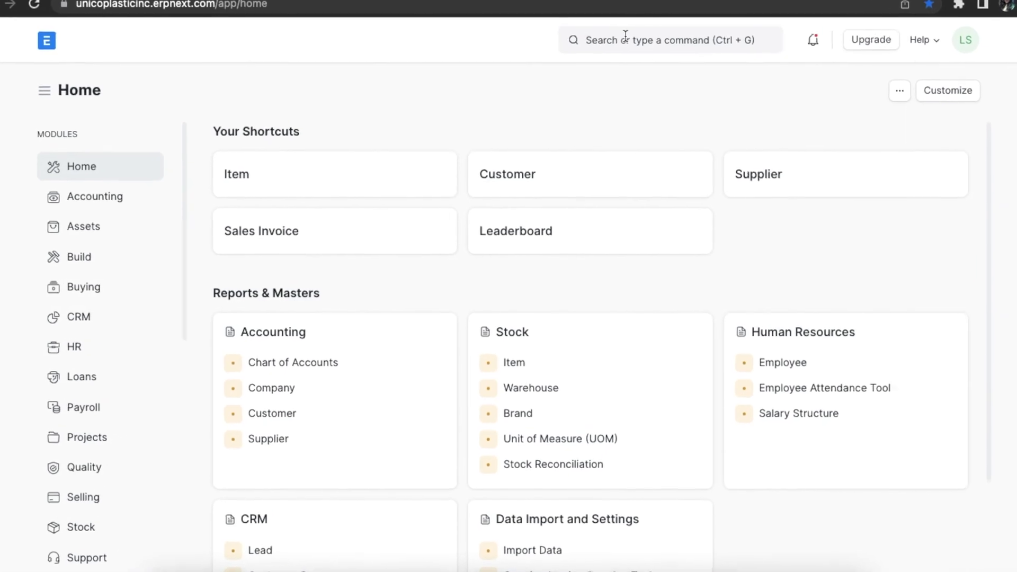
# In Warehouse Capacity Summary, change UPI003's Stores - UPI capacity to 700 and refresh the report
pyautogui.click(626, 35)
pyautogui.write('wa')
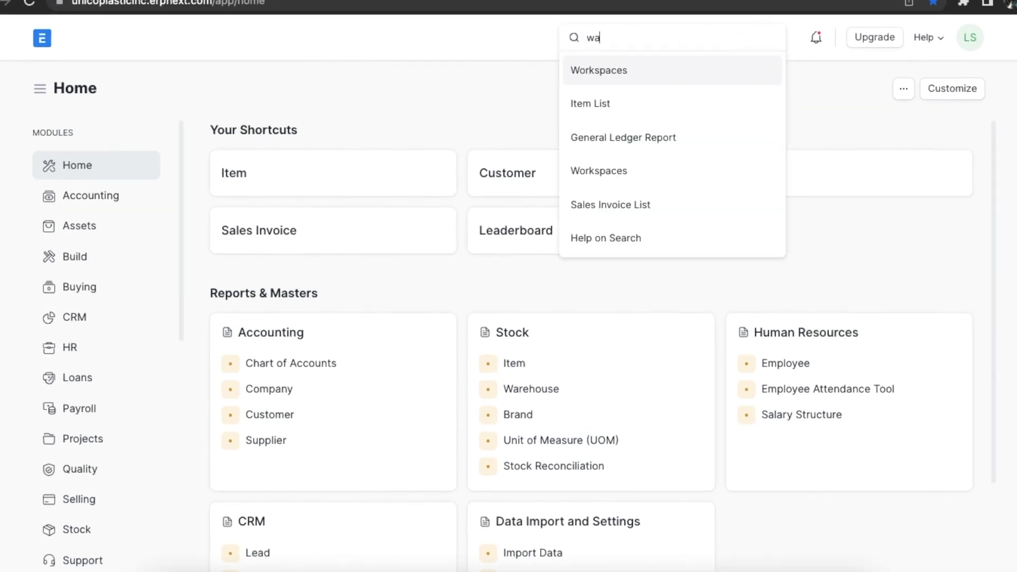
pyautogui.write('rehouse c')
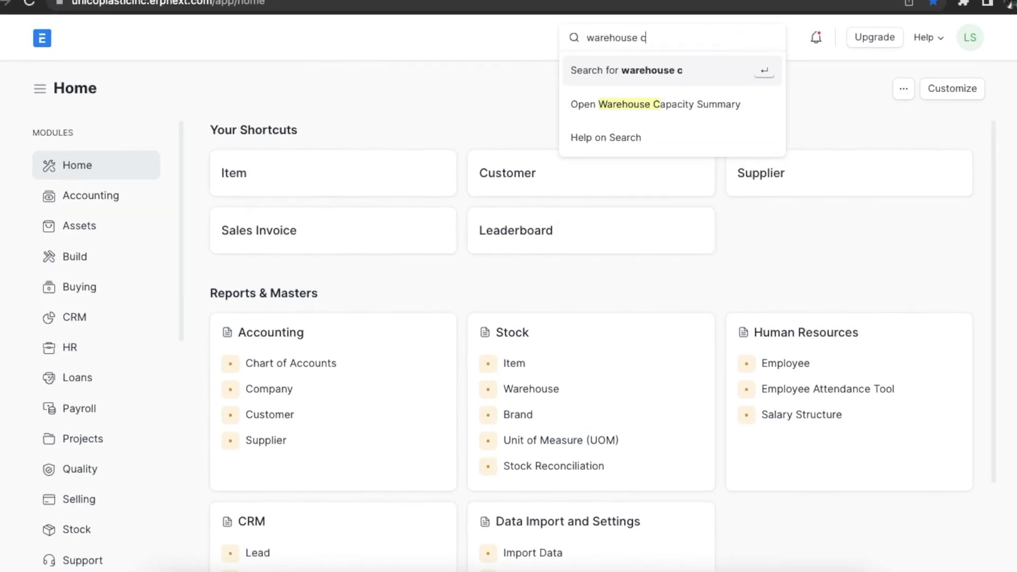
pyautogui.click(682, 109)
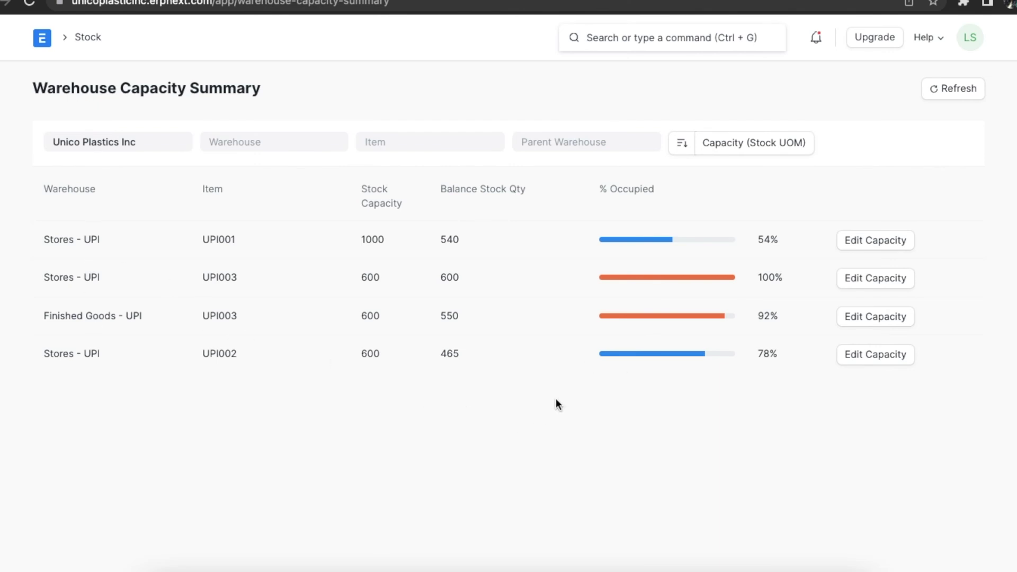
pyautogui.click(863, 280)
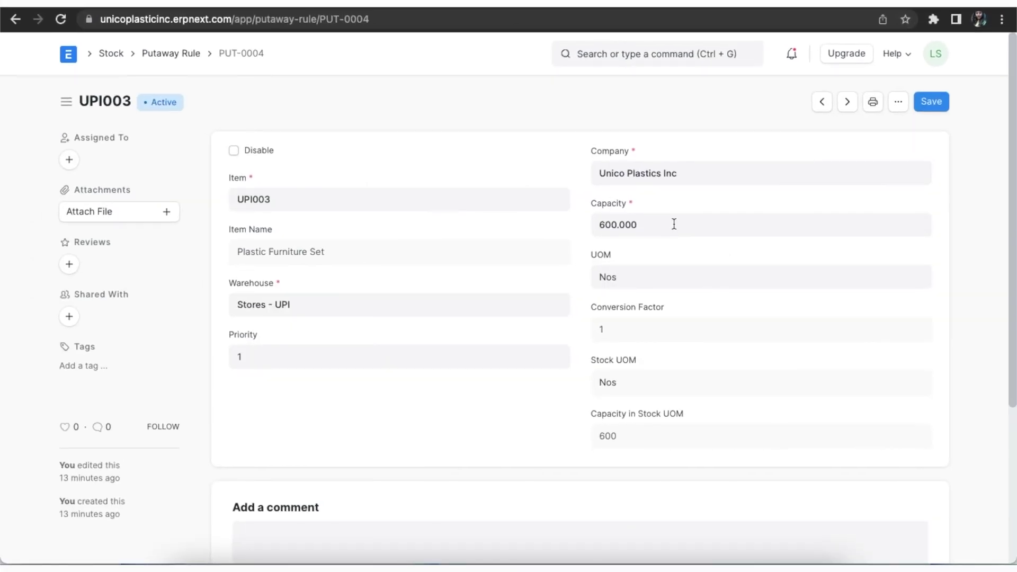
pyautogui.click(673, 224)
pyautogui.write('700')
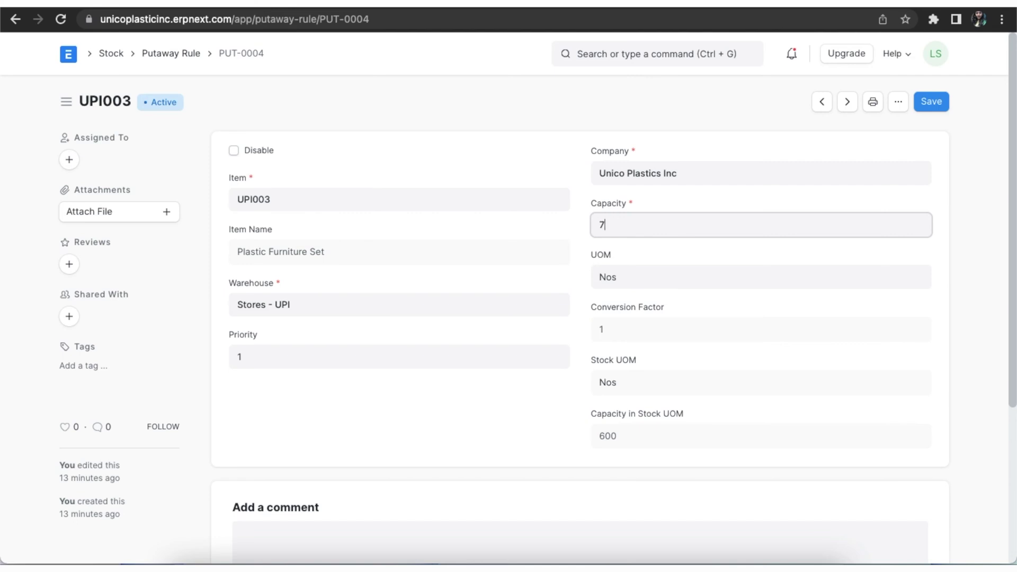
pyautogui.click(933, 101)
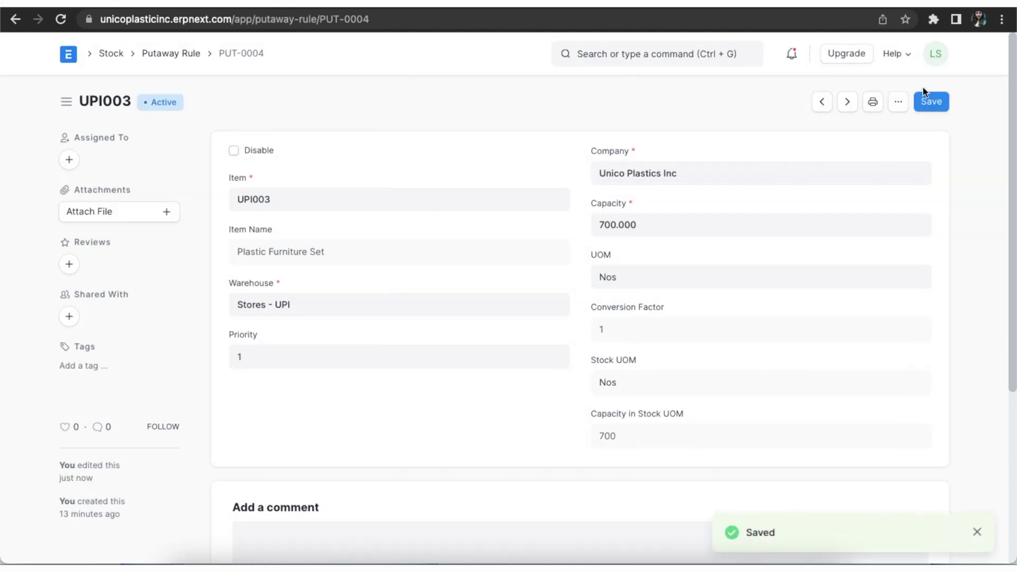
pyautogui.click(16, 22)
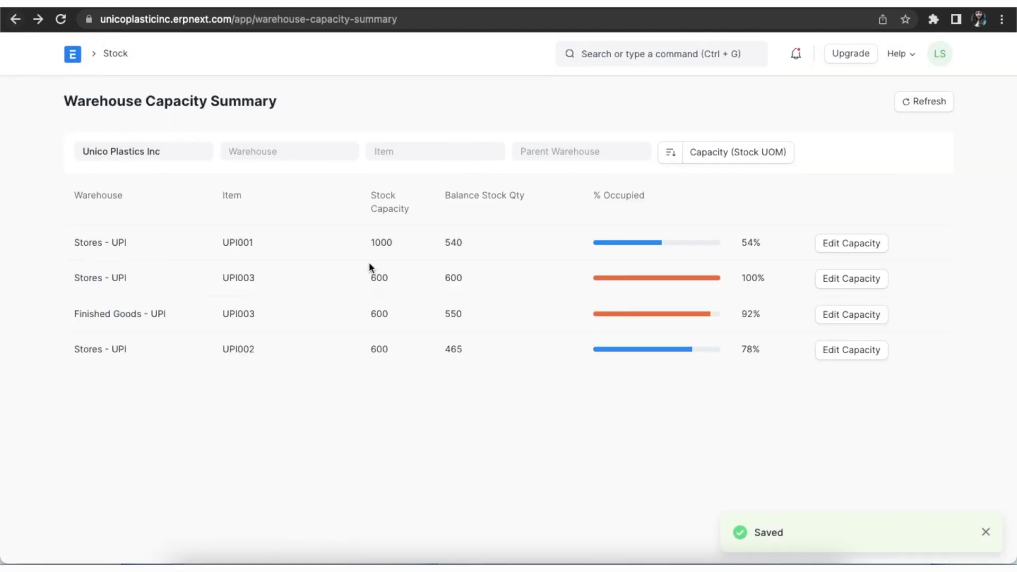
pyautogui.click(924, 101)
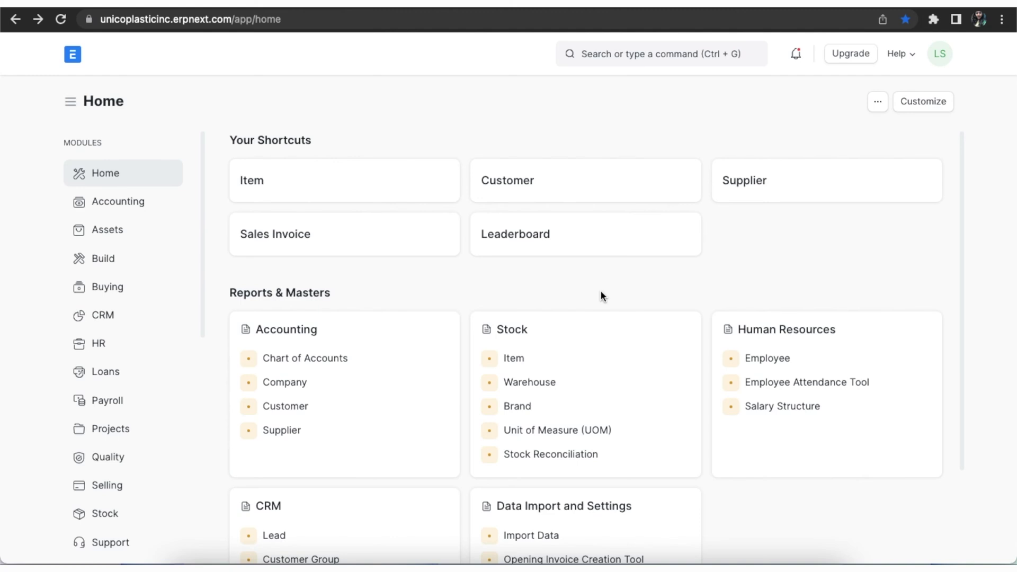
# Open the Fulher Plastics sales order due 07-31-2022 from the Sales Order list
pyautogui.click(625, 54)
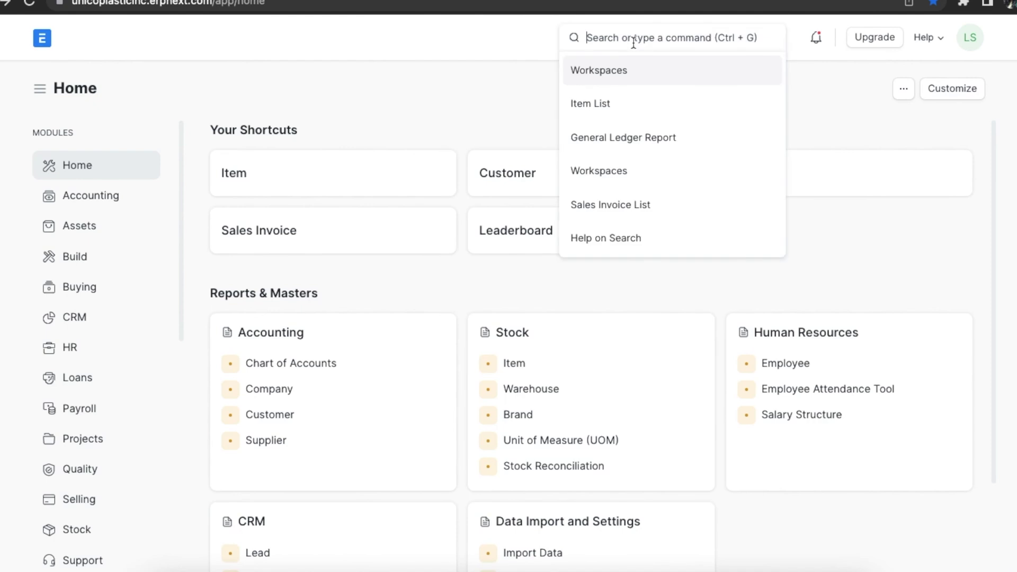
pyautogui.write('sales o')
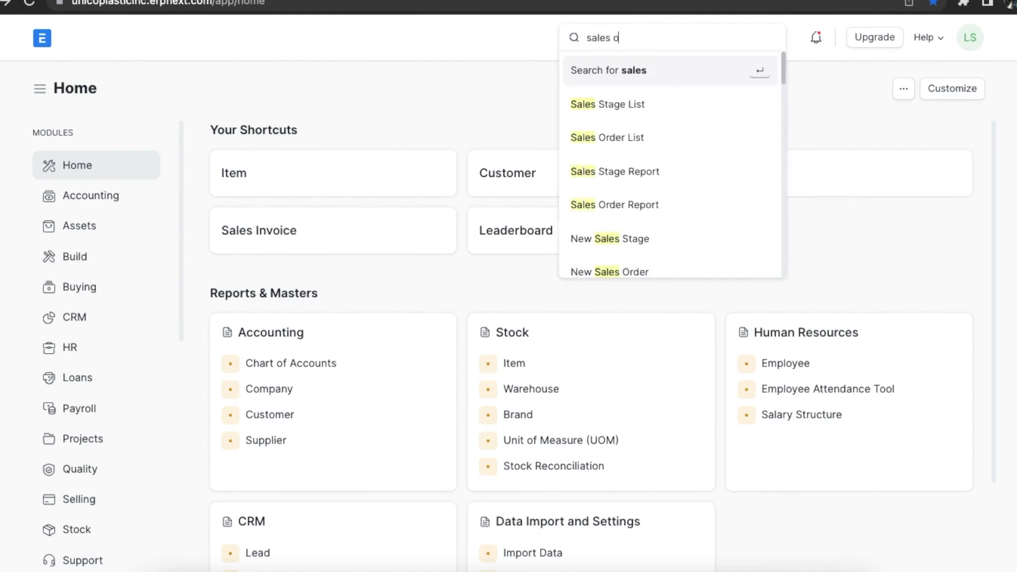
pyautogui.write('rde')
pyautogui.click(641, 100)
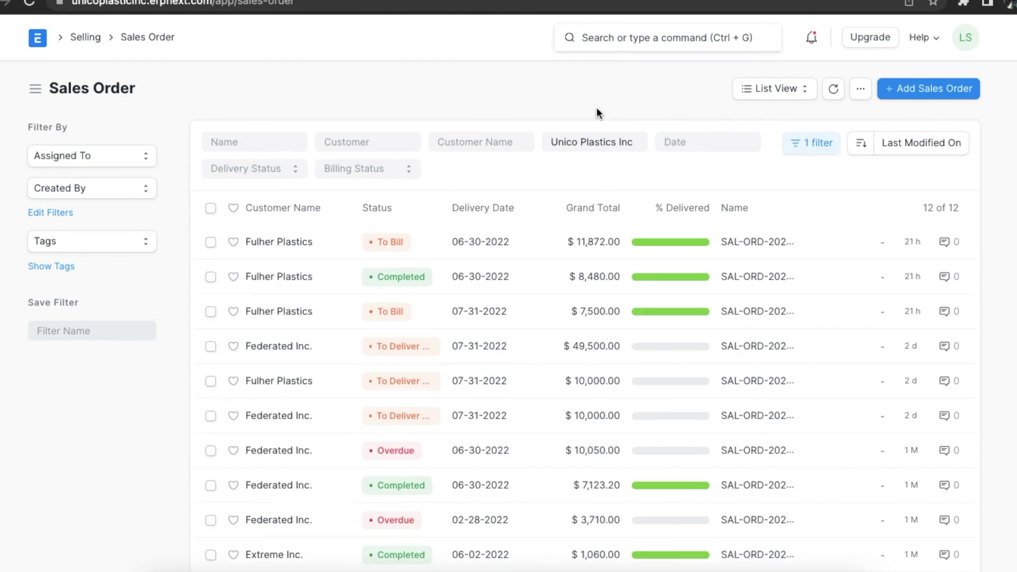
pyautogui.click(280, 381)
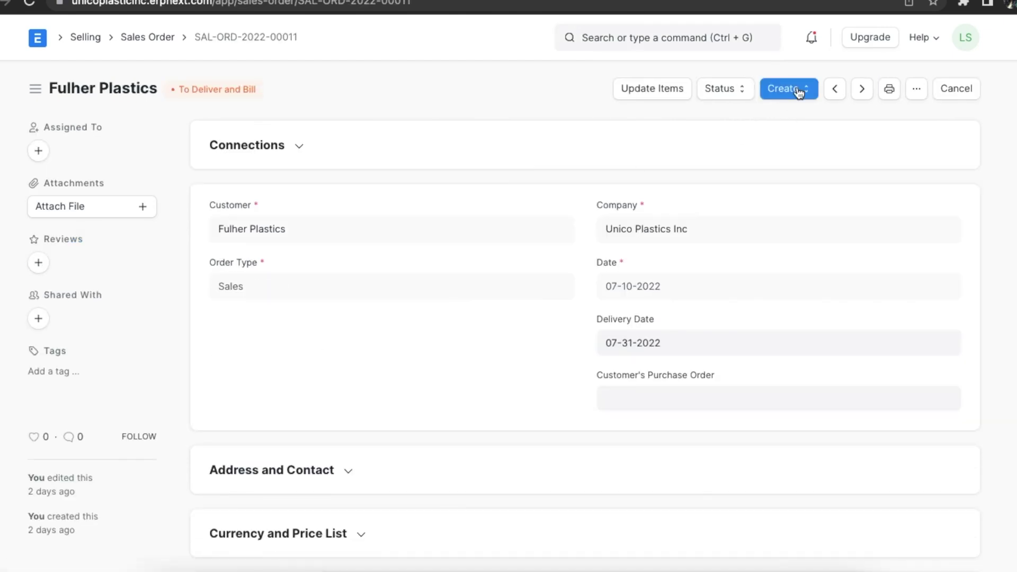
# Create a pick list from the Fulher Plastics sales order and review its item locations
pyautogui.click(799, 93)
pyautogui.click(831, 119)
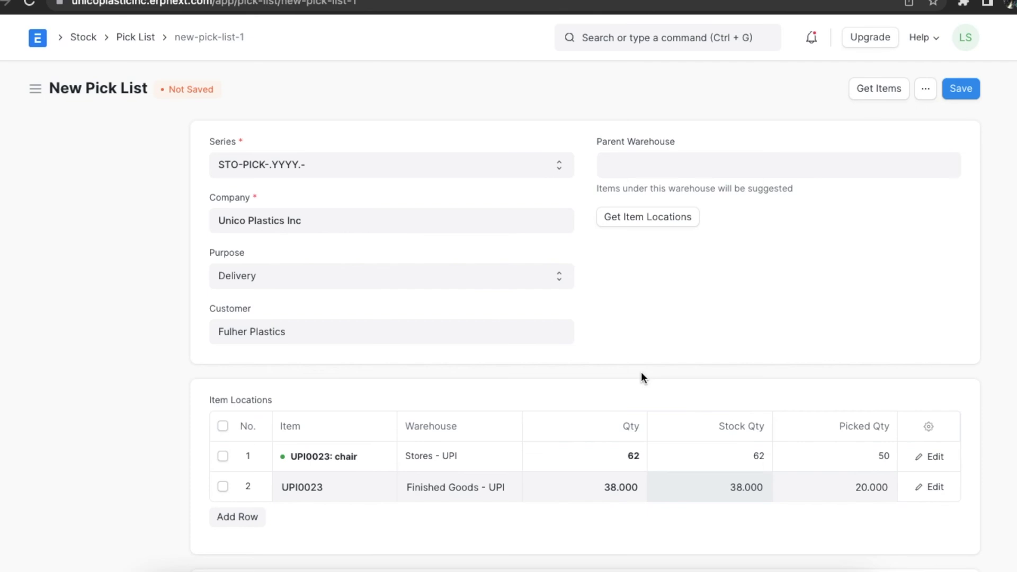
pyautogui.scroll(-1, 641, 373)
pyautogui.scroll(1, 641, 373)
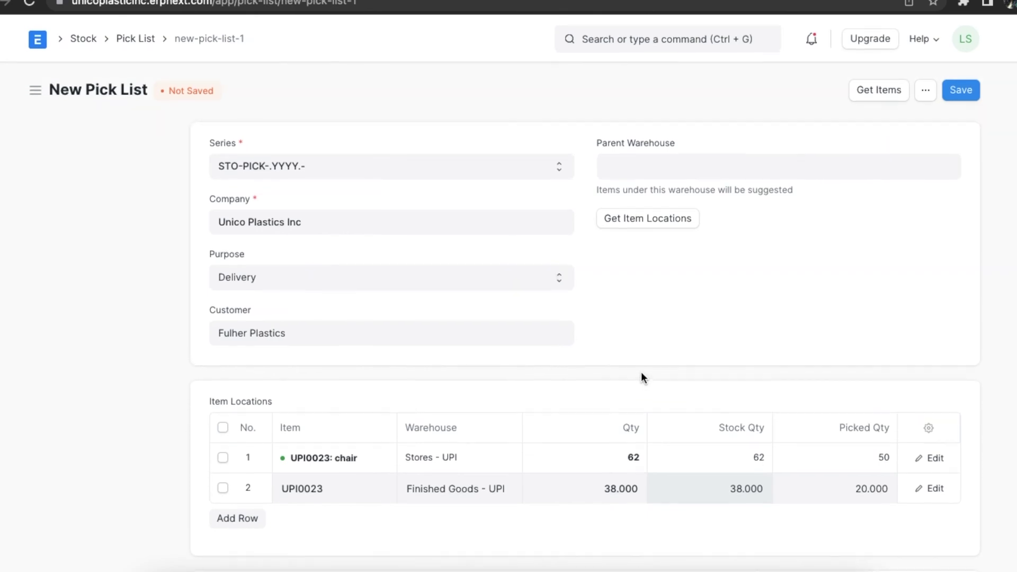
pyautogui.scroll(-1, 641, 377)
pyautogui.scroll(-2, 618, 367)
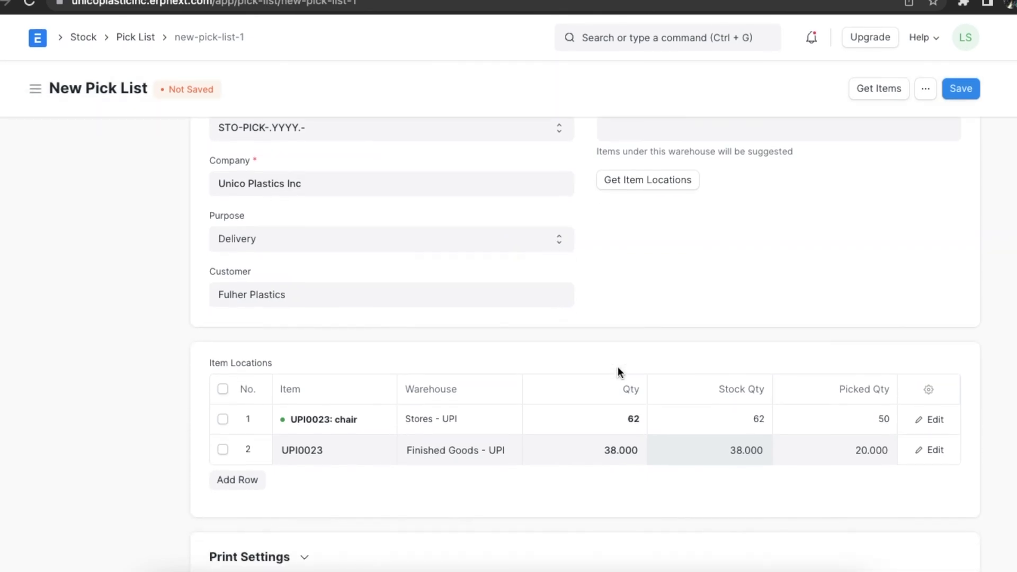
pyautogui.scroll(2, 617, 367)
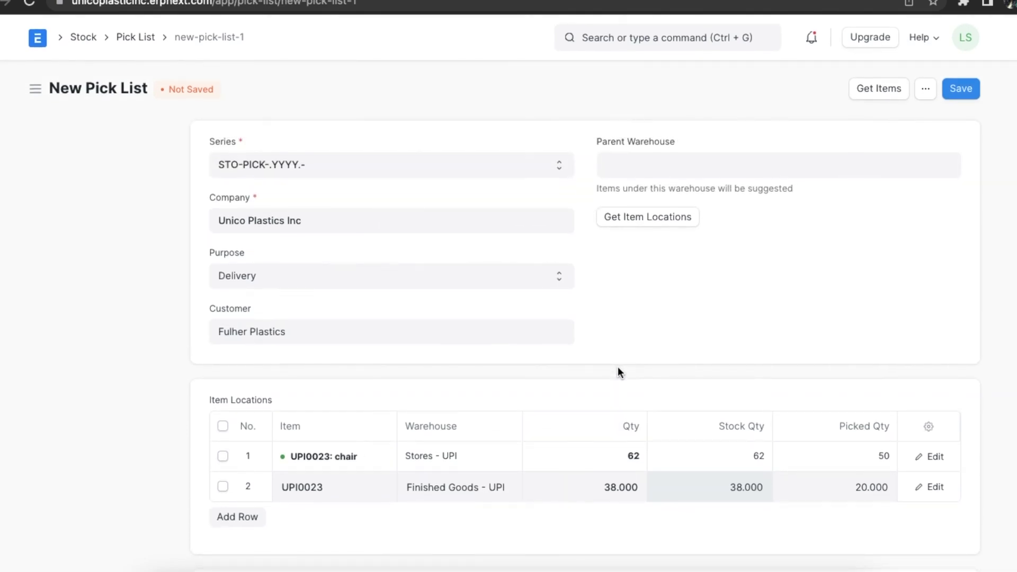
# Save and submit pick list STO-PICK-2022-00004, then show its linked documents
pyautogui.click(961, 94)
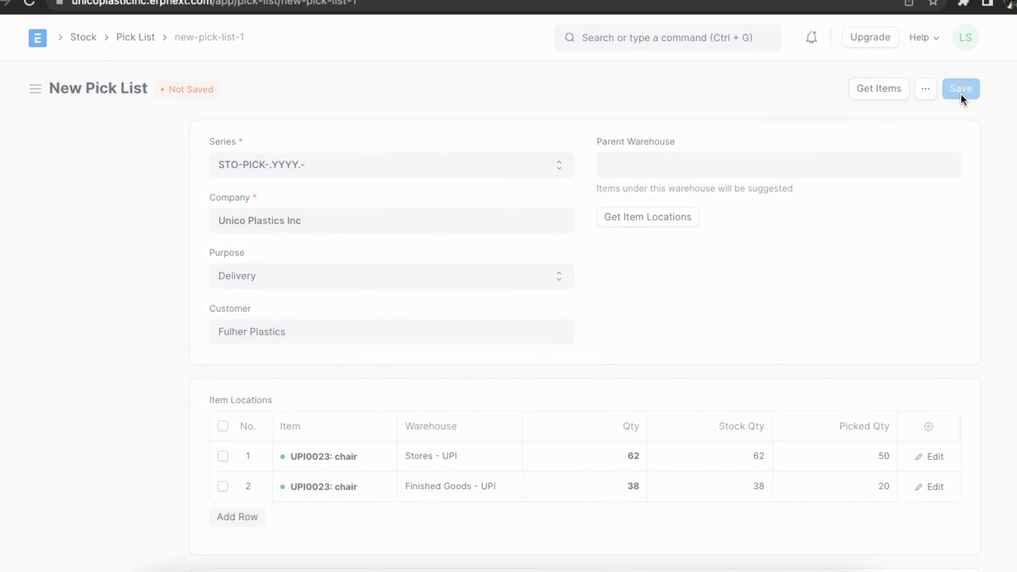
pyautogui.click(961, 94)
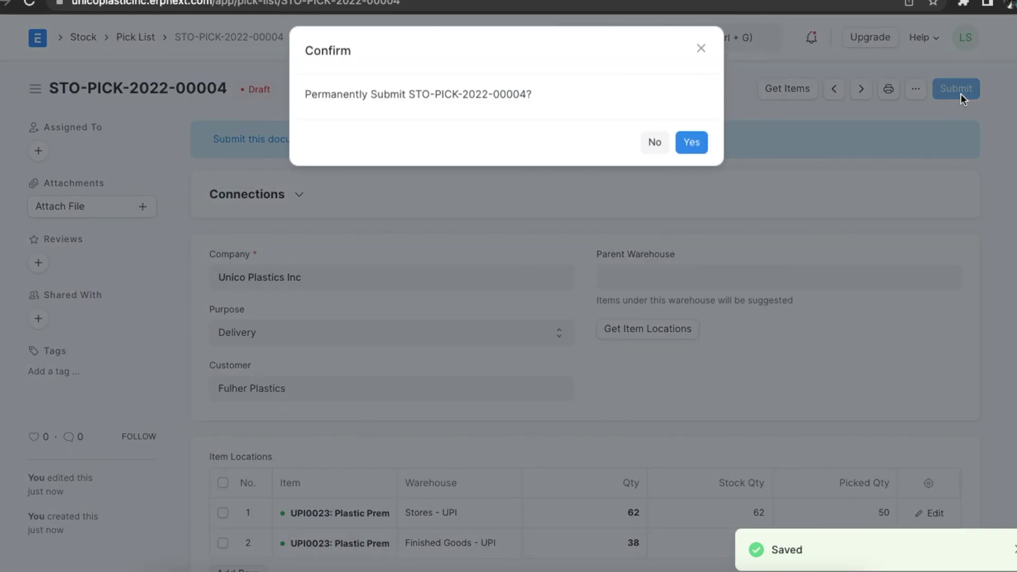
pyautogui.click(691, 157)
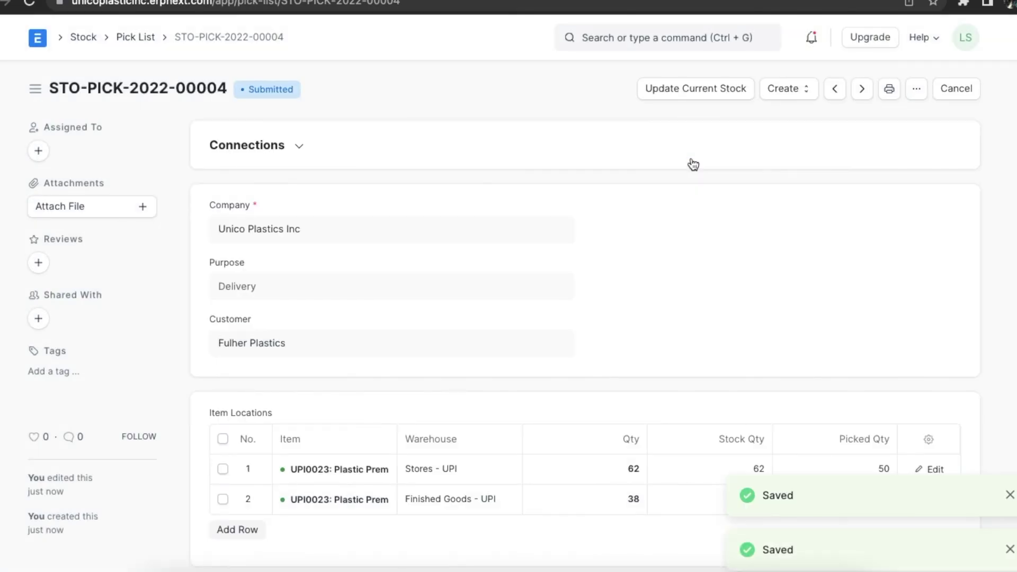
pyautogui.click(299, 146)
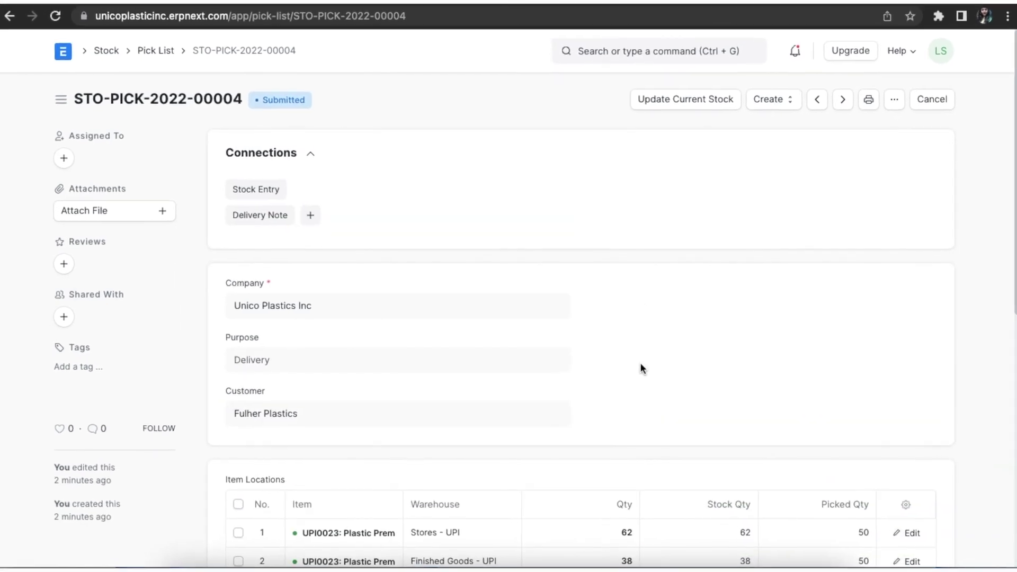
pyautogui.click(617, 45)
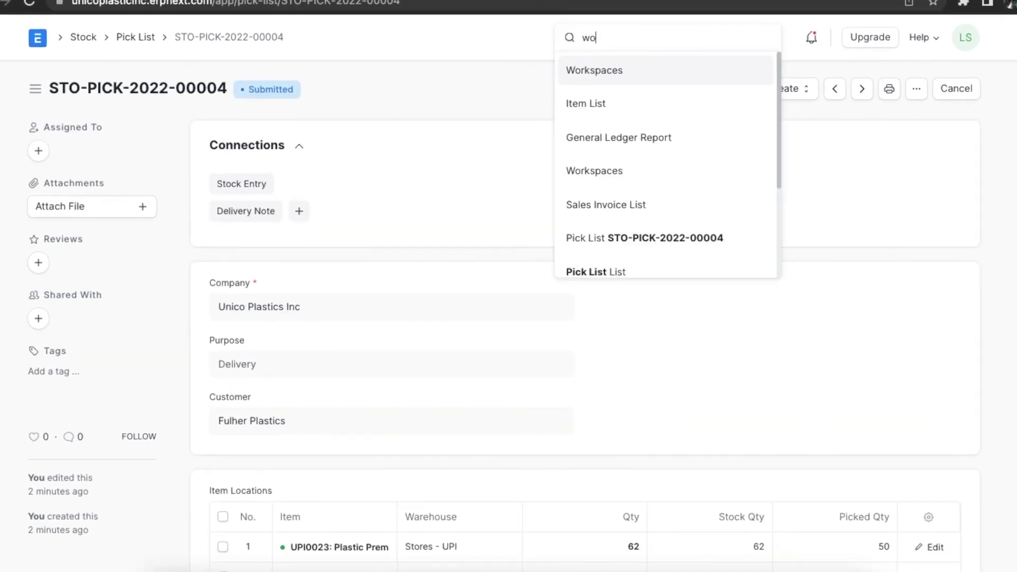
# Open work order MFG-WO-2022-00001 for 20 Designer Plastic Chairs (UPI004) from the Work Order list
pyautogui.write('rk or')
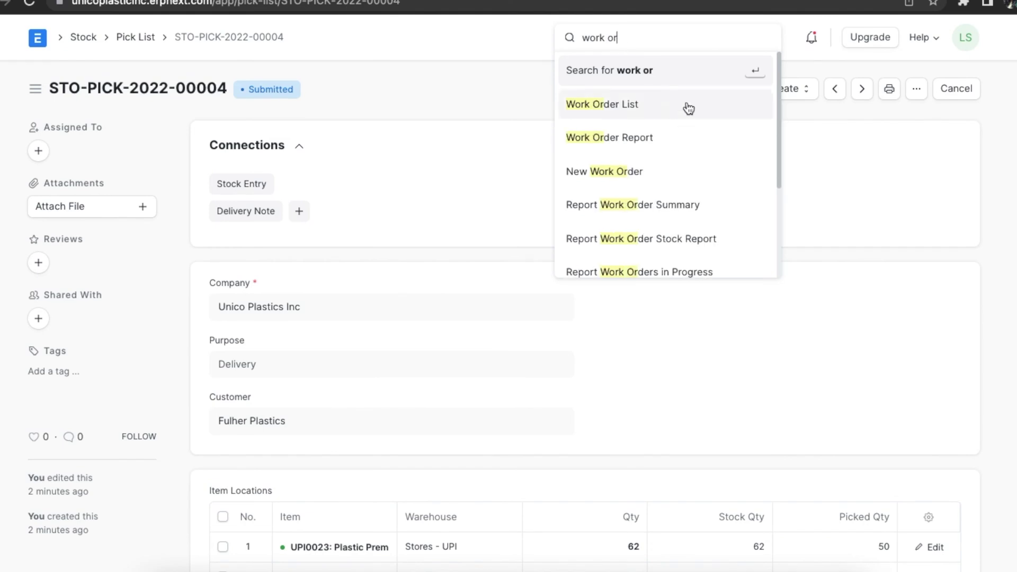
pyautogui.click(688, 108)
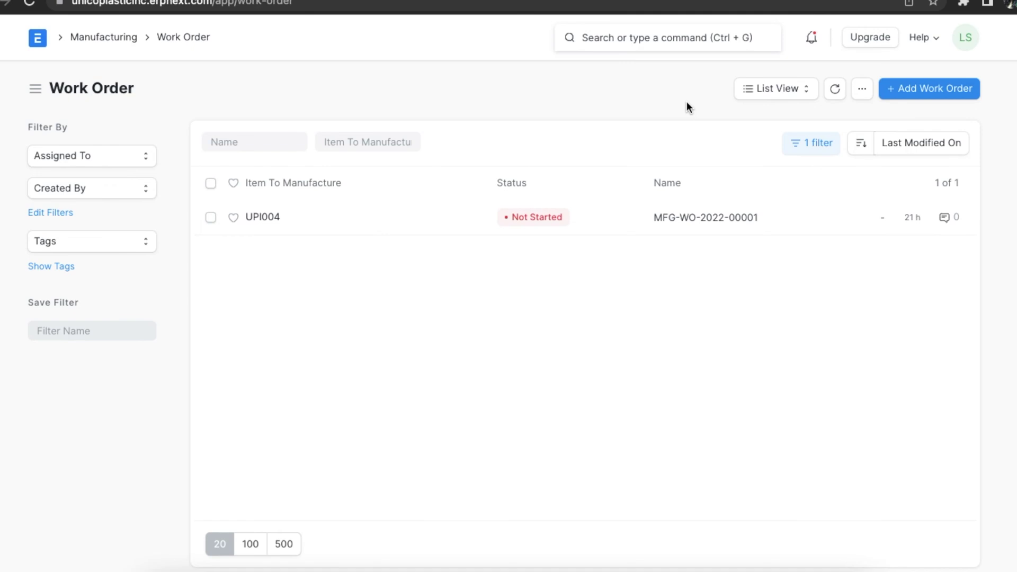
pyautogui.click(259, 219)
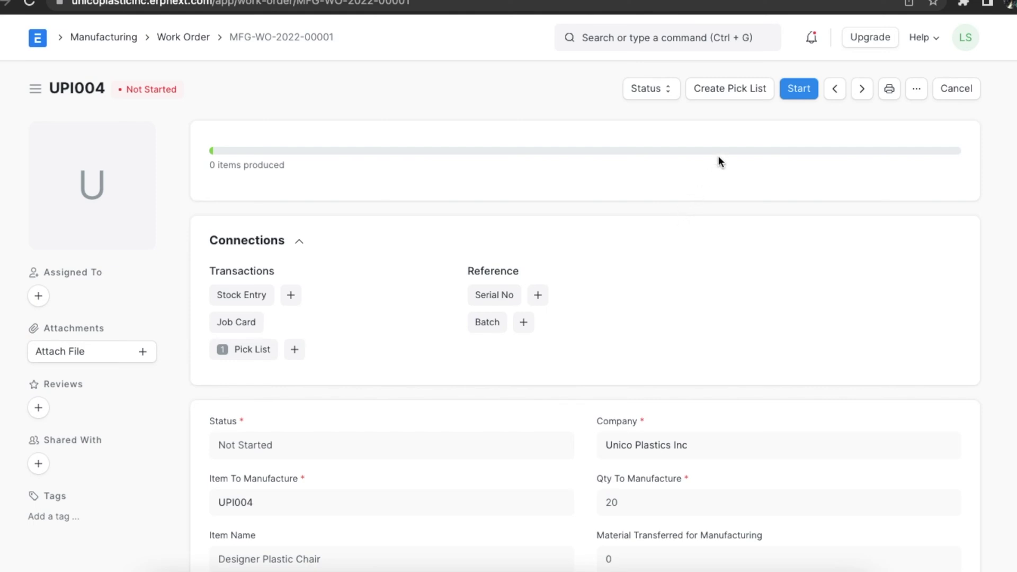
pyautogui.scroll(-5, 747, 322)
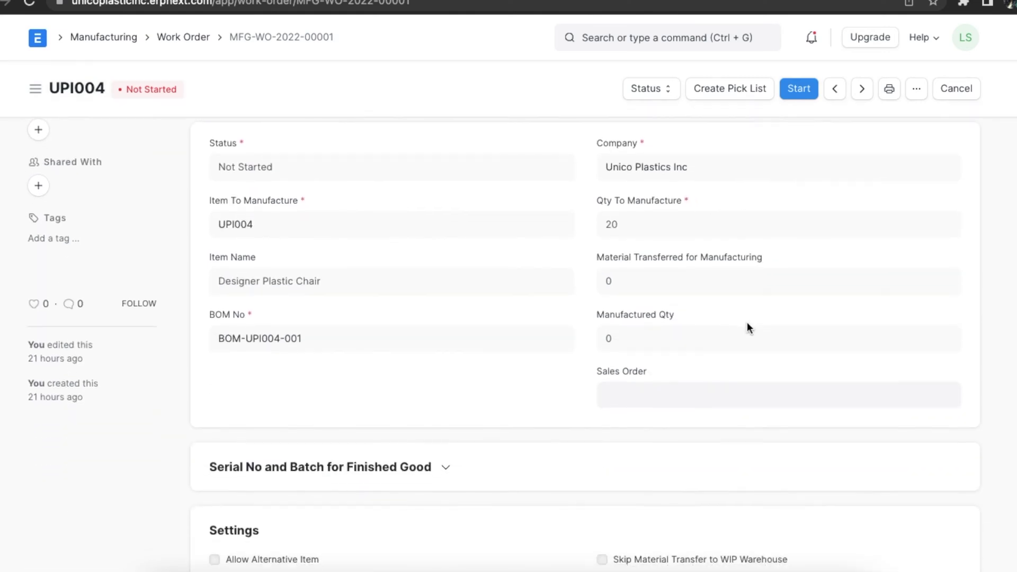
pyautogui.scroll(5, 747, 322)
# Create a pick list for quantity 10 from work order MFG-WO-2022-00001, save it and request submission
pyautogui.click(737, 93)
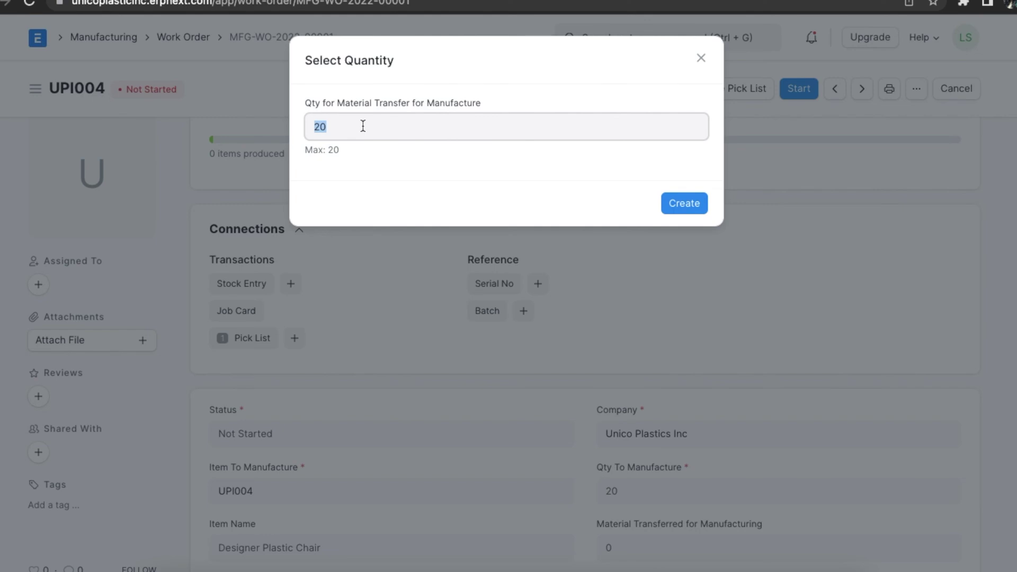
pyautogui.write('10')
pyautogui.click(696, 207)
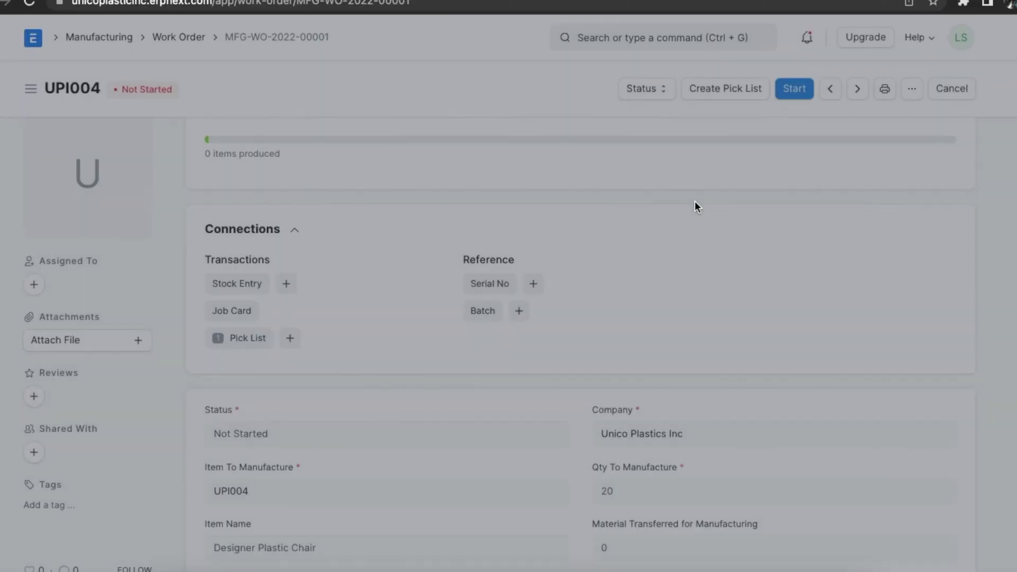
pyautogui.scroll(-3, 655, 344)
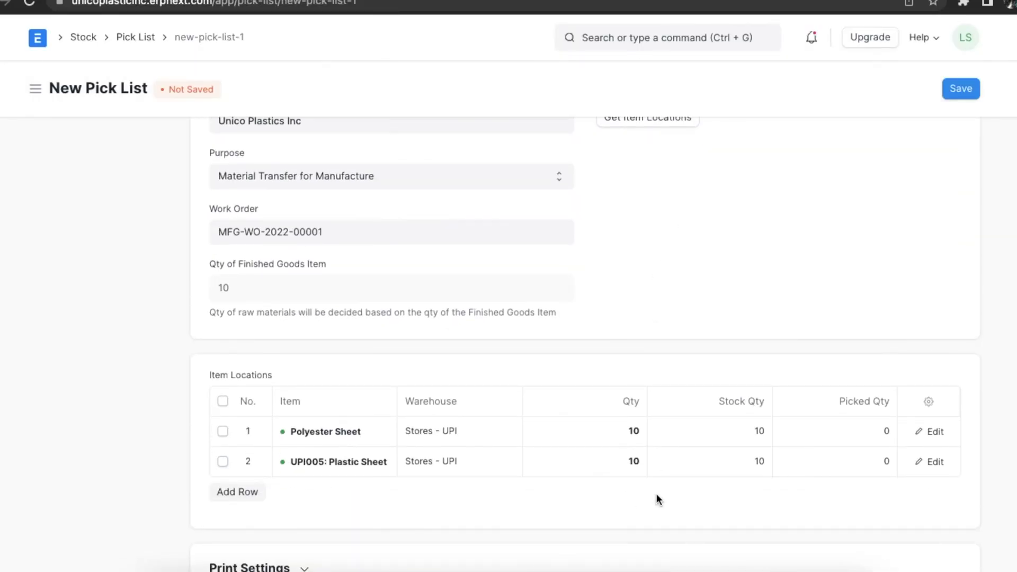
pyautogui.scroll(3, 717, 522)
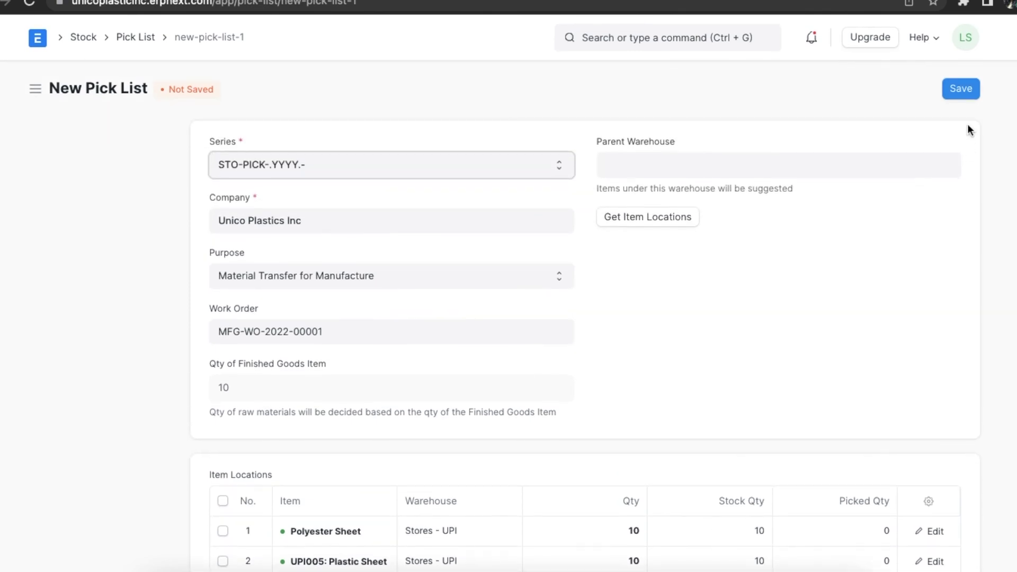
pyautogui.click(965, 89)
pyautogui.click(960, 90)
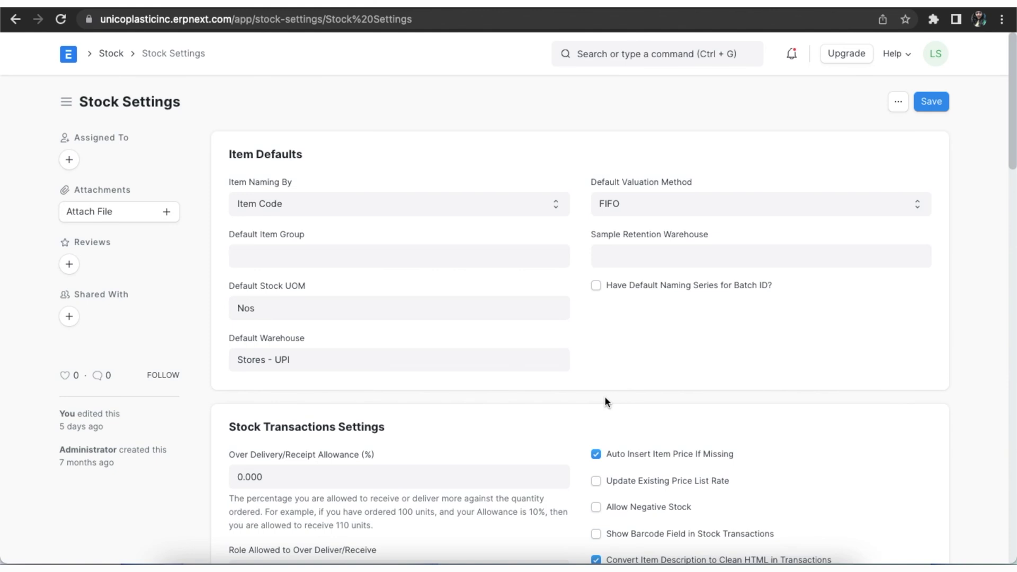
# Tick Notify by Email on Creation of Automatic Material Request in Stock Settings and save
pyautogui.scroll(-2, 605, 401)
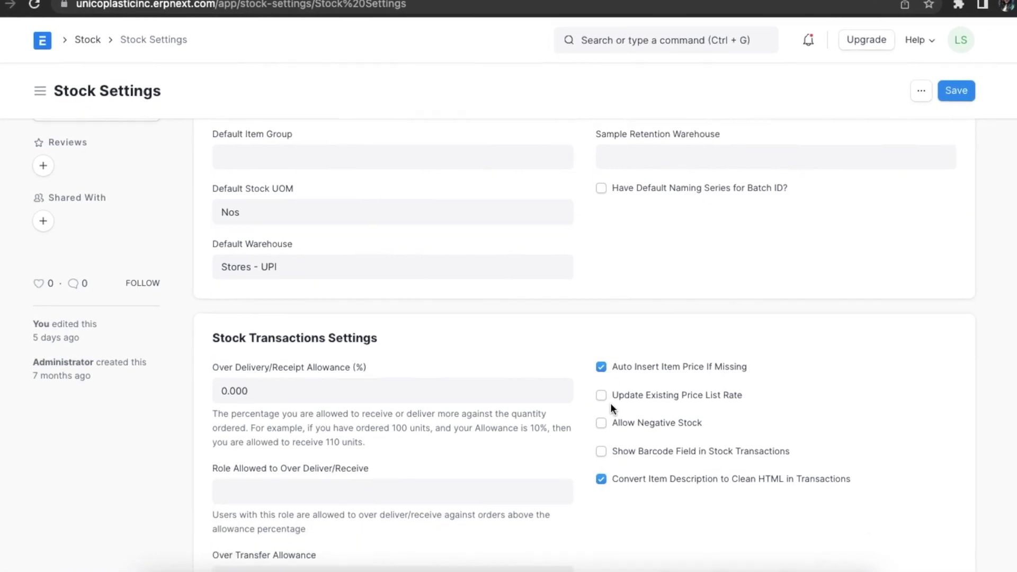
pyautogui.scroll(-5, 611, 404)
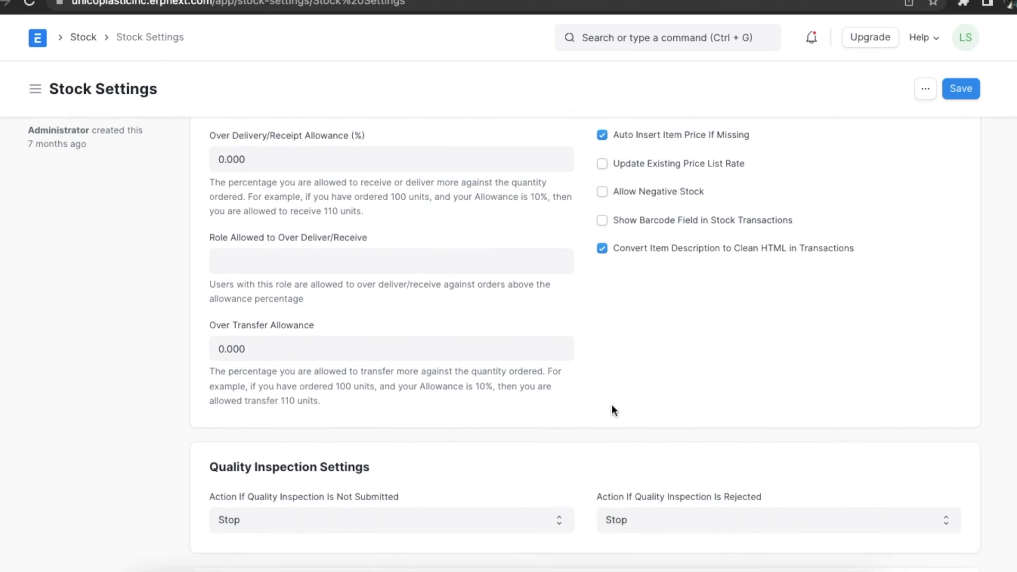
pyautogui.scroll(-8, 612, 405)
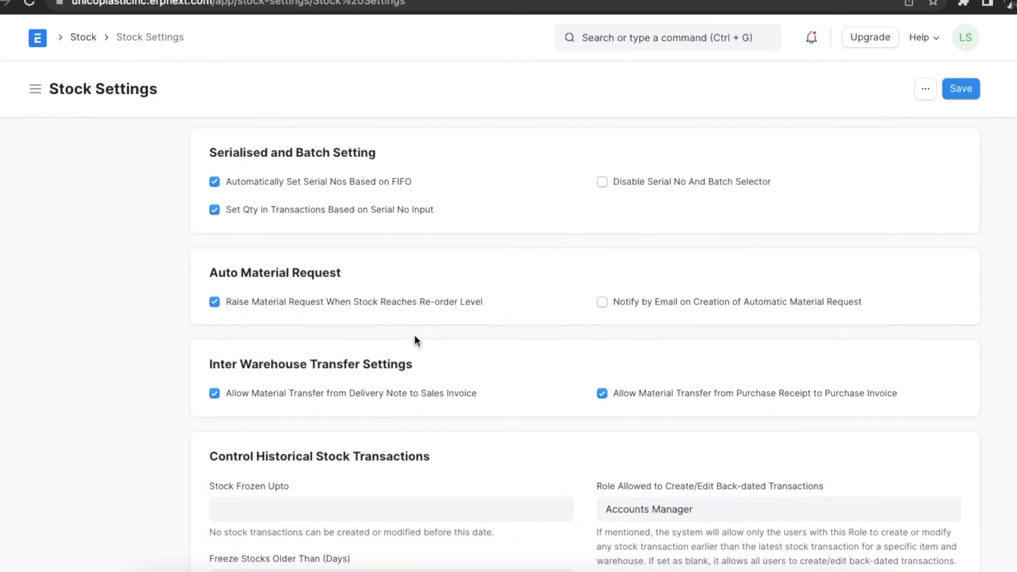
pyautogui.click(603, 302)
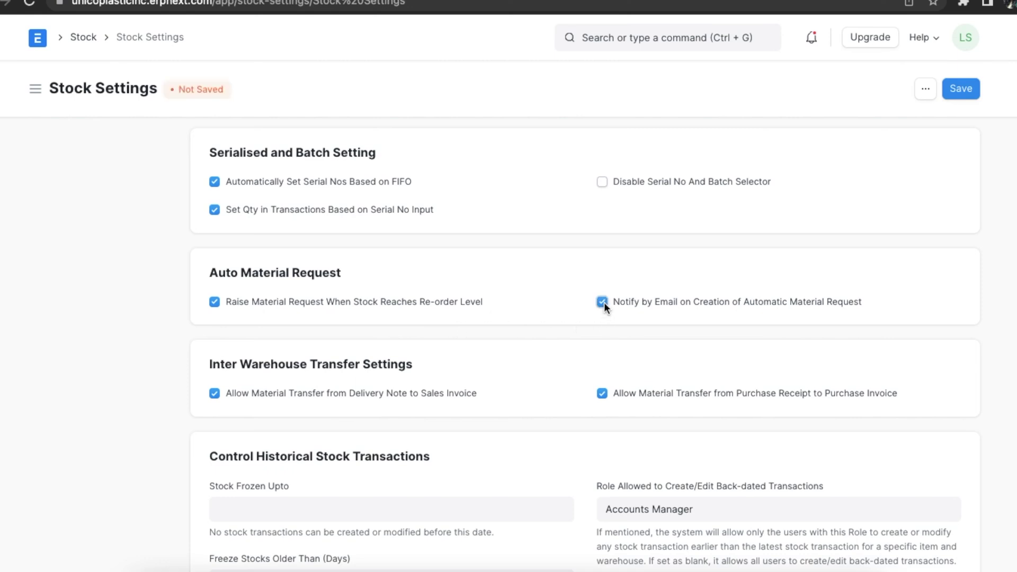
pyautogui.click(961, 89)
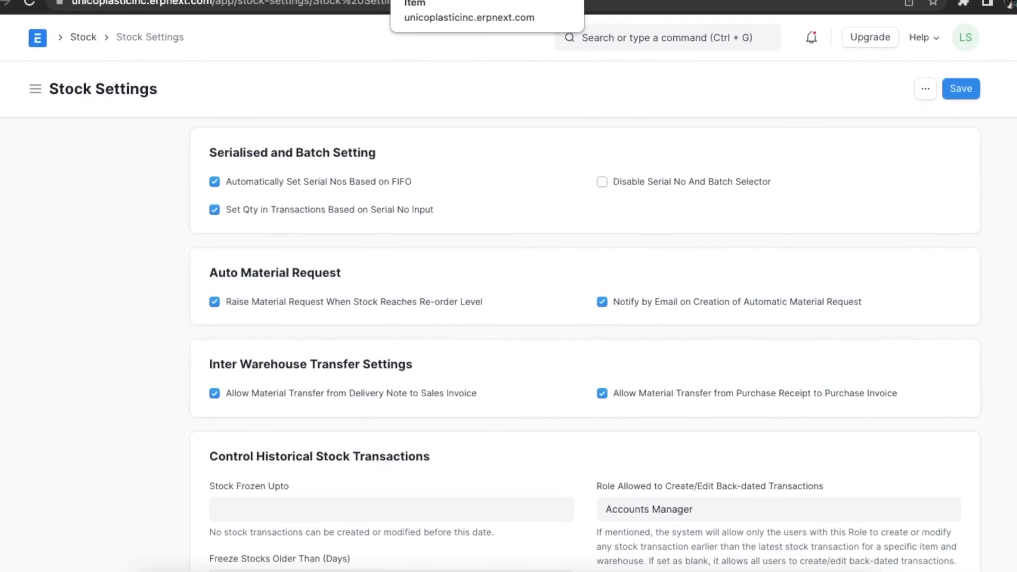
pyautogui.click(450, 0)
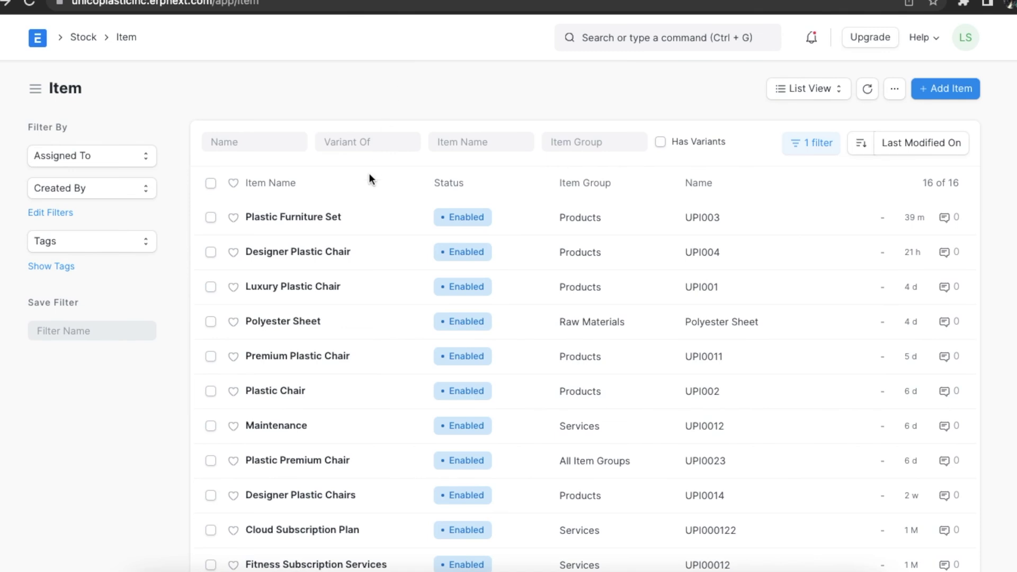
# Open the Plastic Chair item, expand Auto re-order, and add a new empty re-order row
pyautogui.click(289, 391)
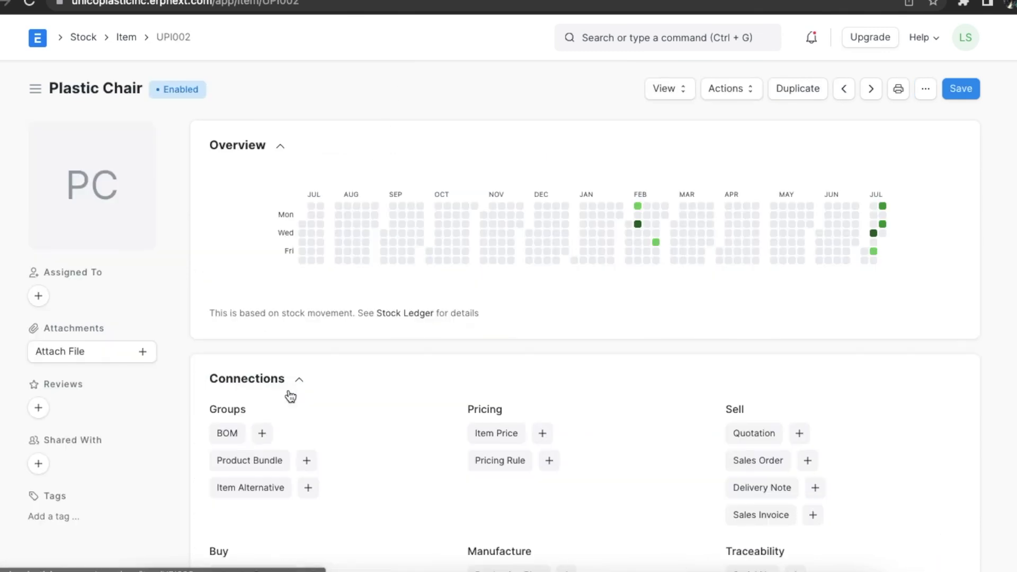
pyautogui.scroll(-3, 544, 378)
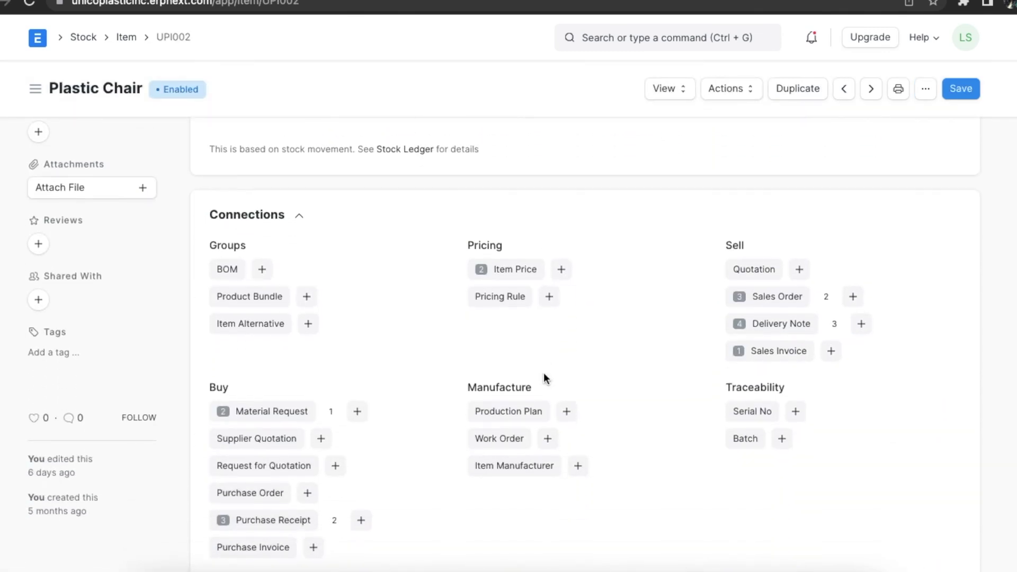
pyautogui.scroll(-20, 544, 376)
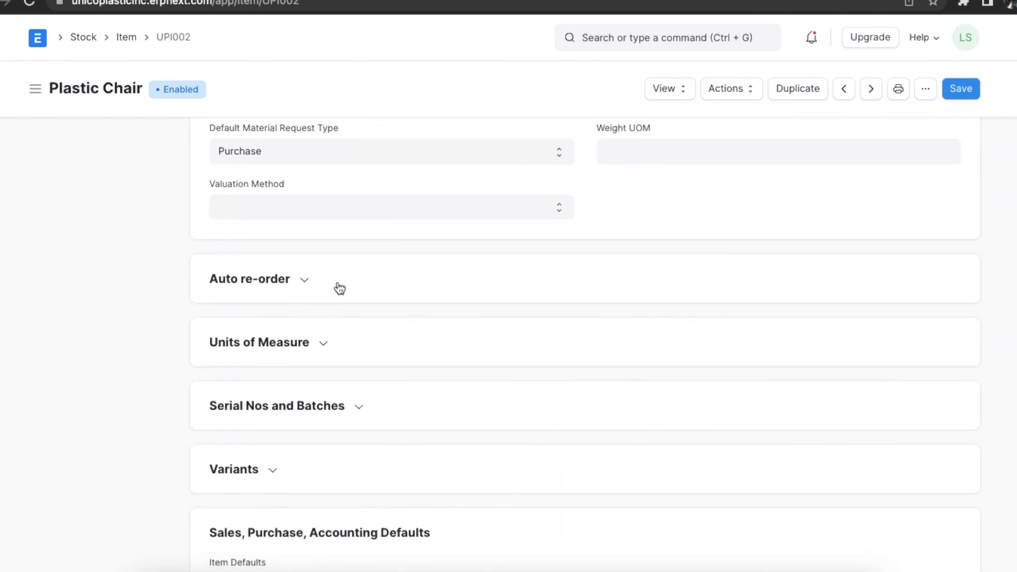
pyautogui.click(310, 286)
pyautogui.scroll(-3, 308, 287)
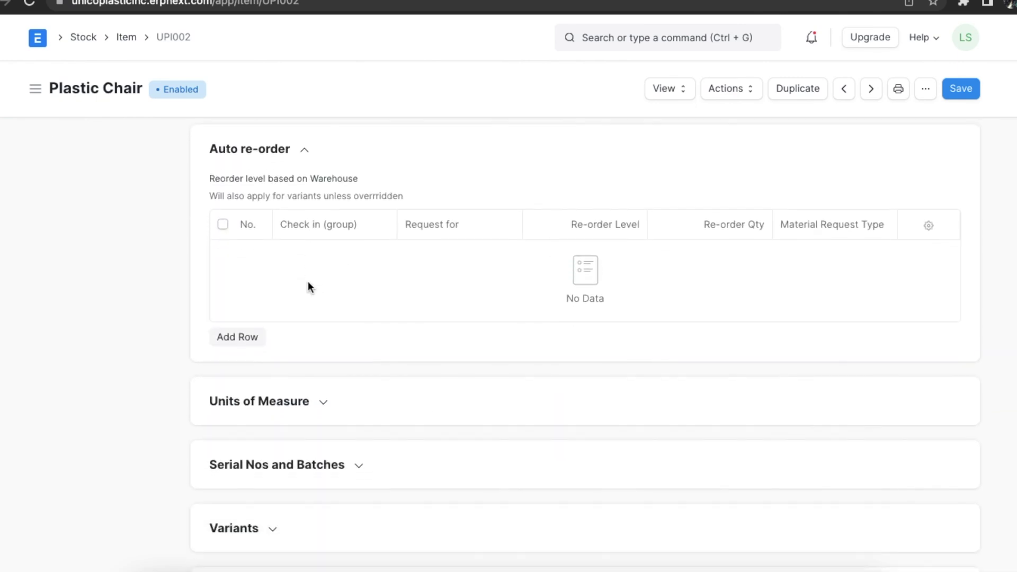
pyautogui.click(239, 337)
pyautogui.scroll(-3, 241, 340)
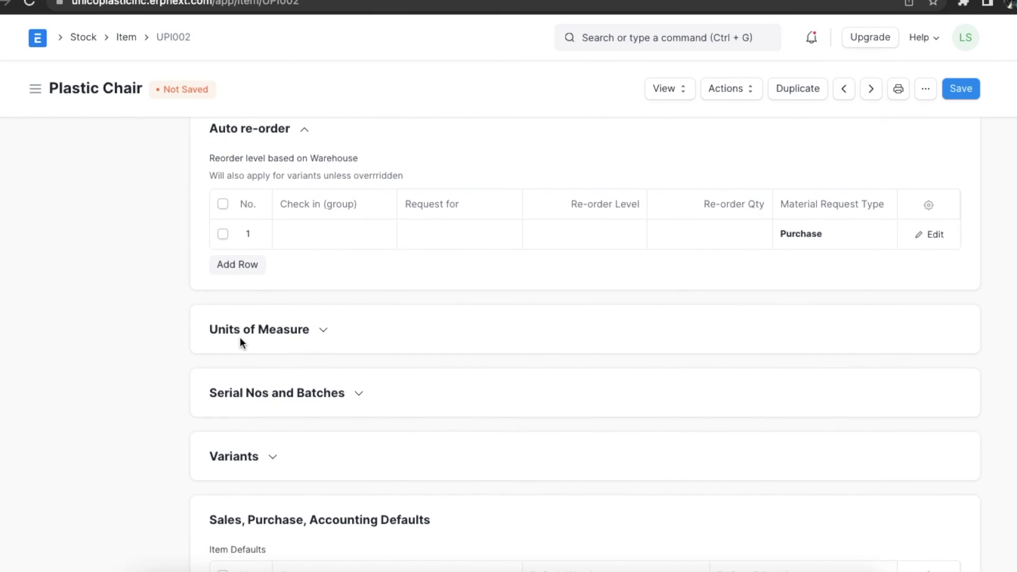
pyautogui.scroll(1, 374, 242)
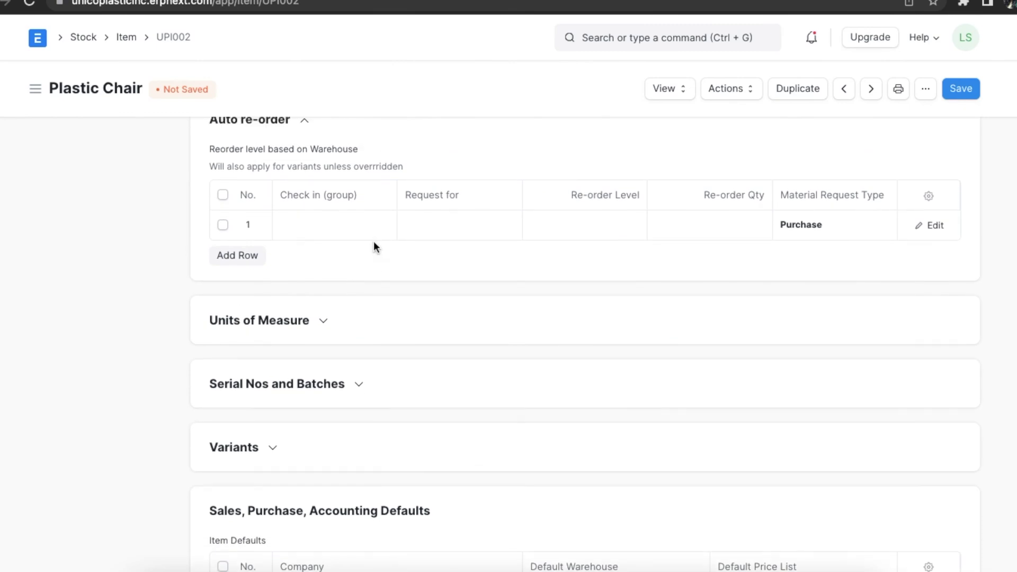
pyautogui.click(340, 229)
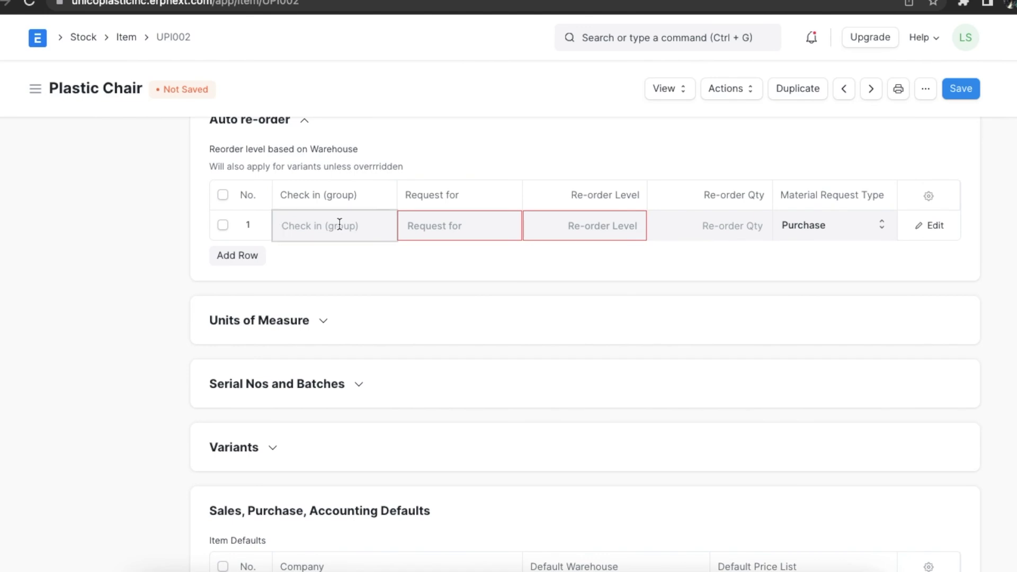
# Set the re-order row to check All Warehouses - UPI, request for Stores - UPI, re-order level 50
pyautogui.click(360, 321)
pyautogui.click(442, 226)
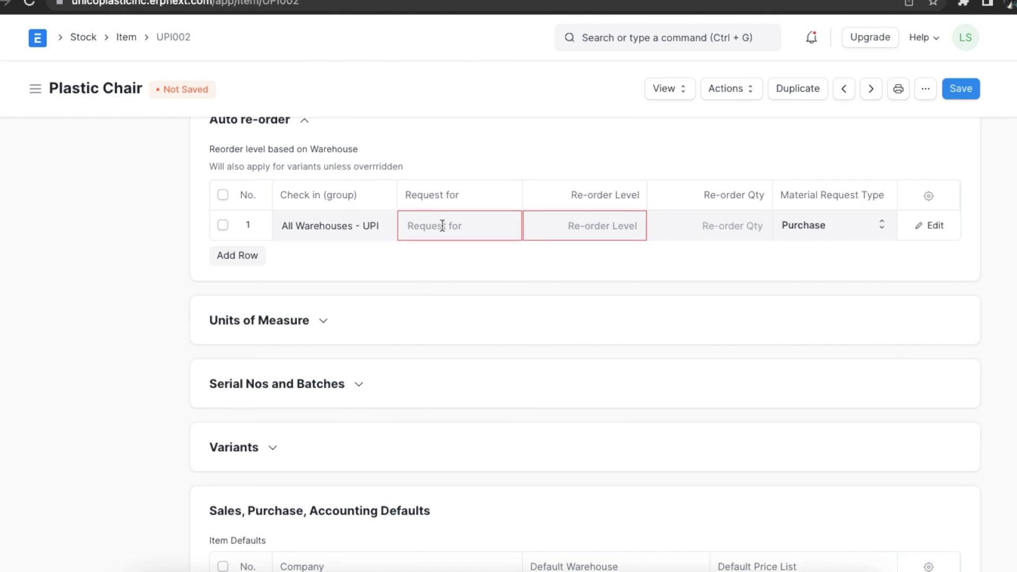
pyautogui.write('st')
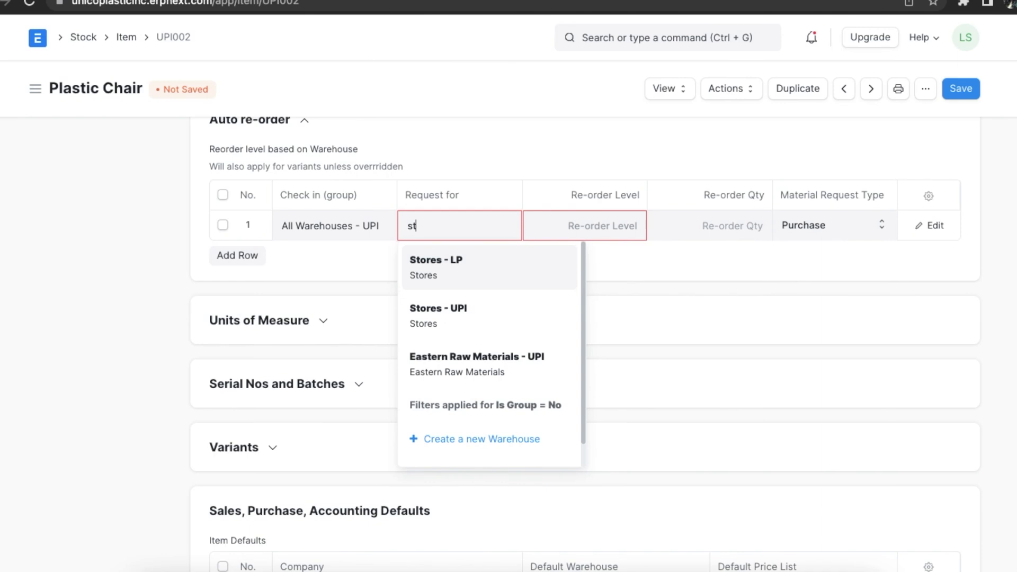
pyautogui.click(510, 325)
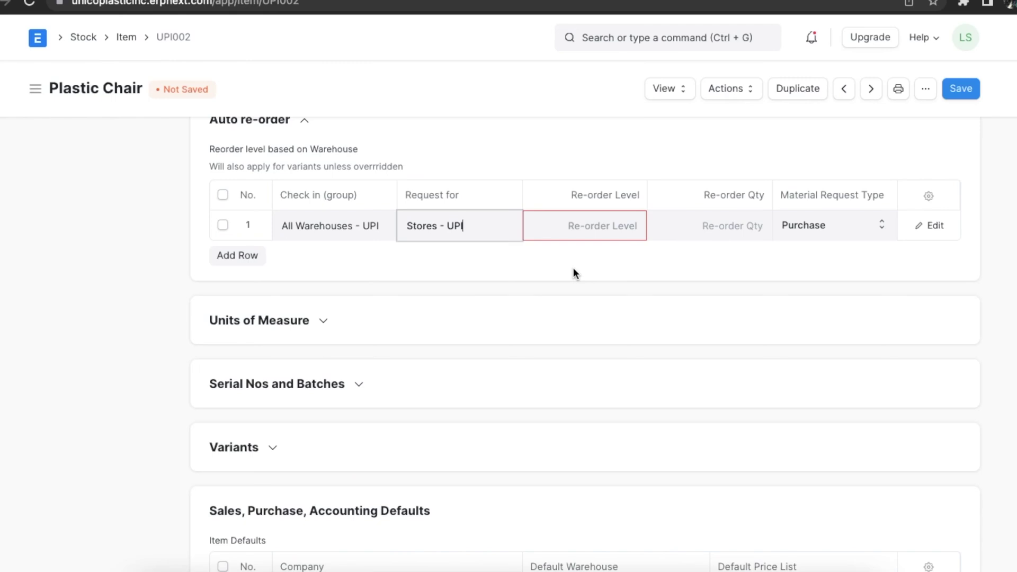
pyautogui.click(566, 226)
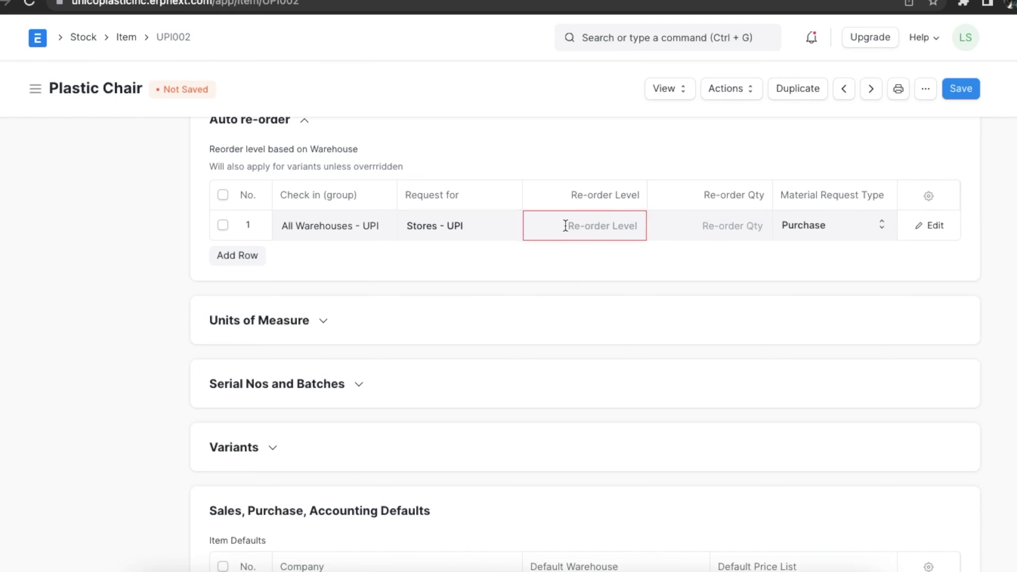
pyautogui.write('50')
pyautogui.click(639, 270)
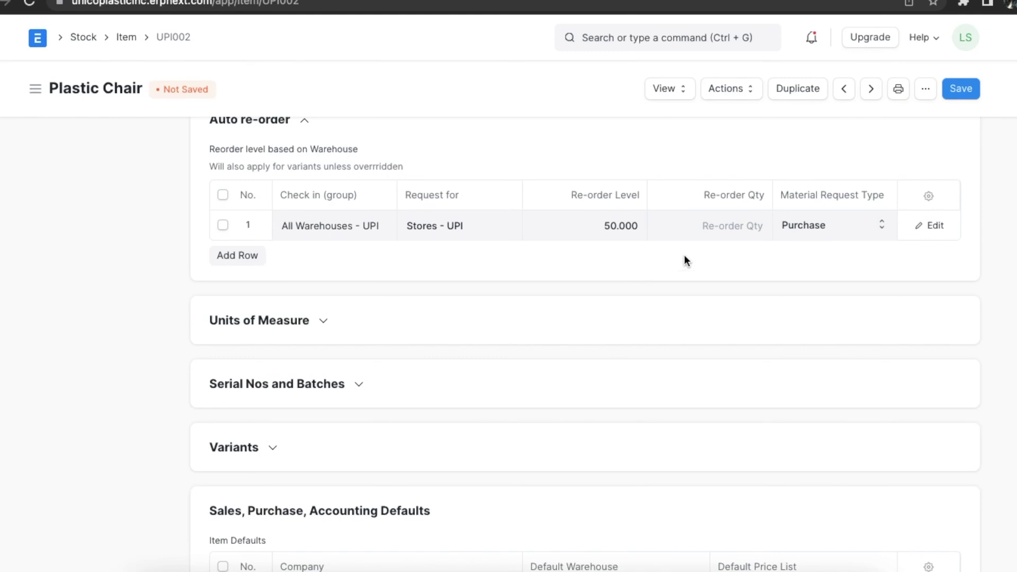
pyautogui.click(696, 224)
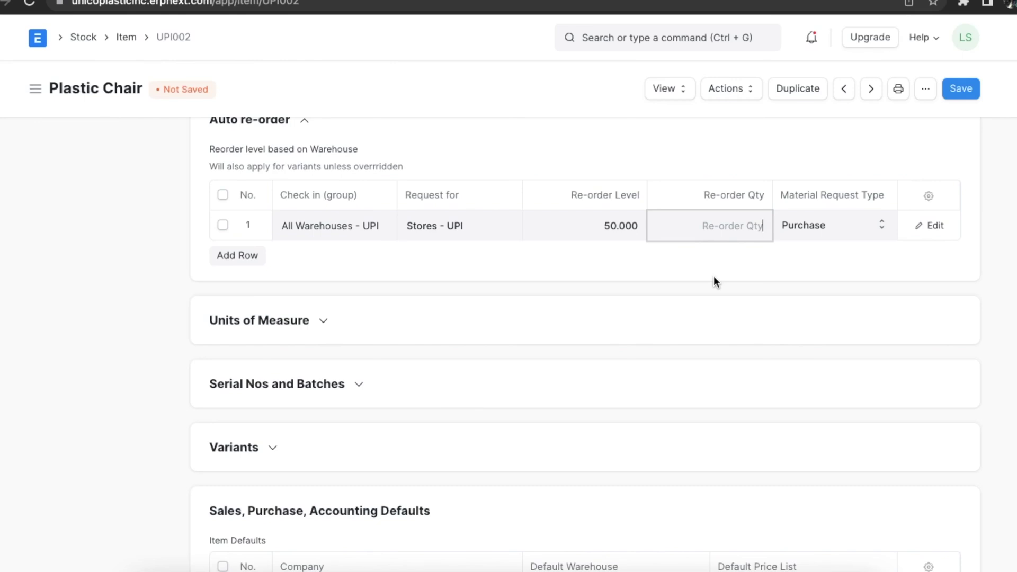
# Enter 200 and 350 in the row's re-order level and quantity cells, keeping Material Request Type Purchase
pyautogui.scroll(2, 655, 392)
pyautogui.click(616, 327)
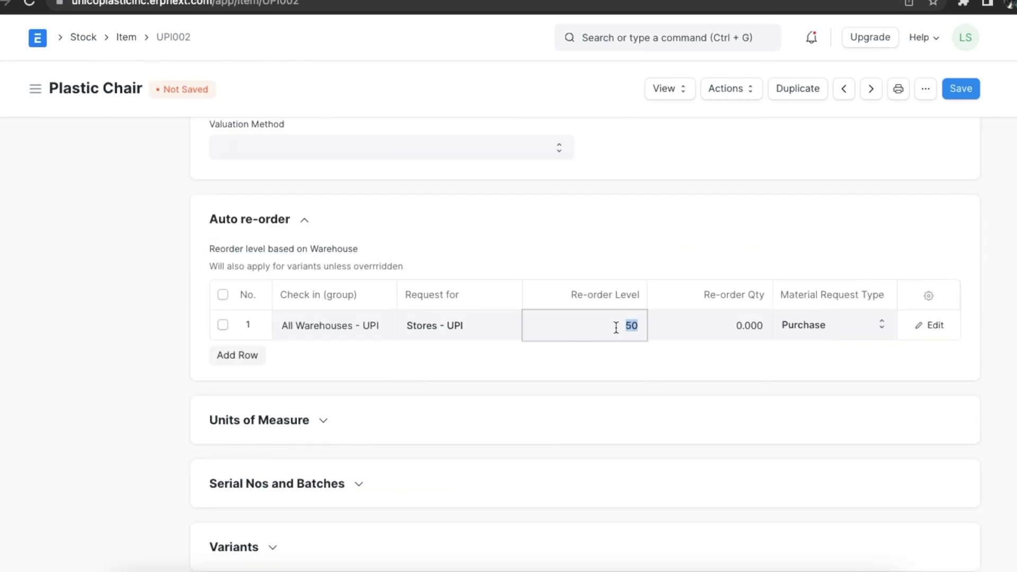
pyautogui.write('200')
pyautogui.click(712, 327)
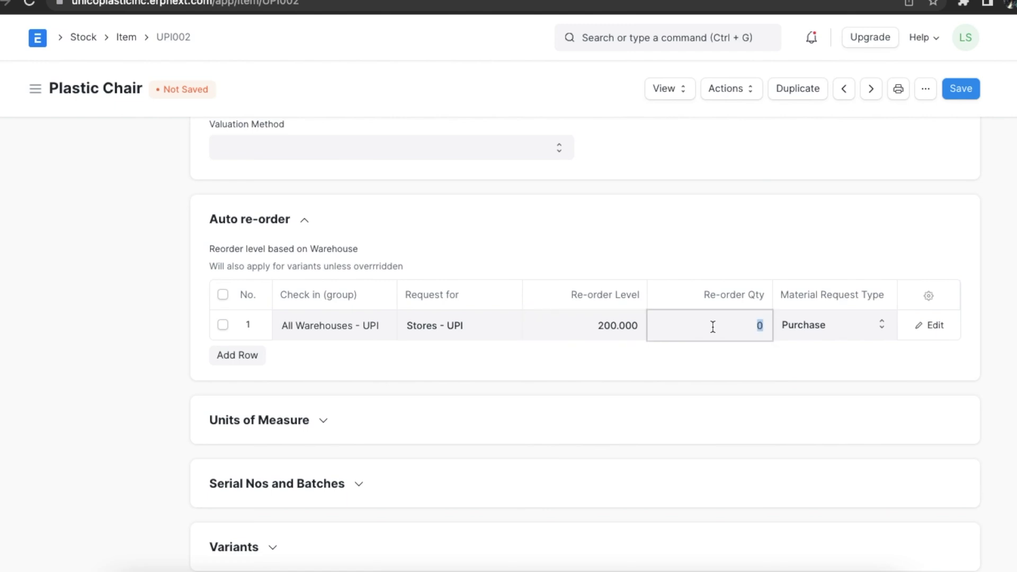
pyautogui.write('350')
pyautogui.click(740, 391)
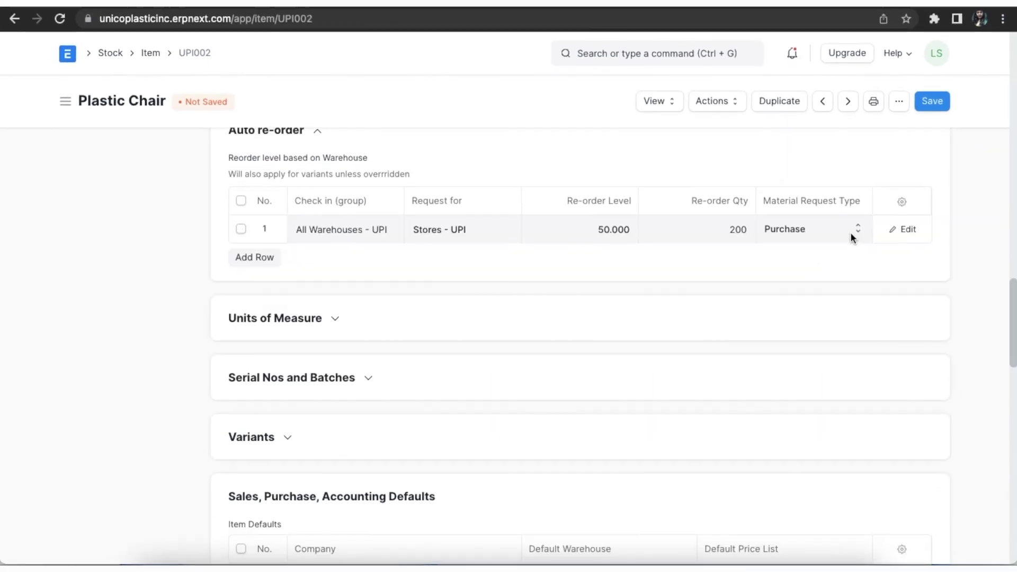
pyautogui.click(856, 228)
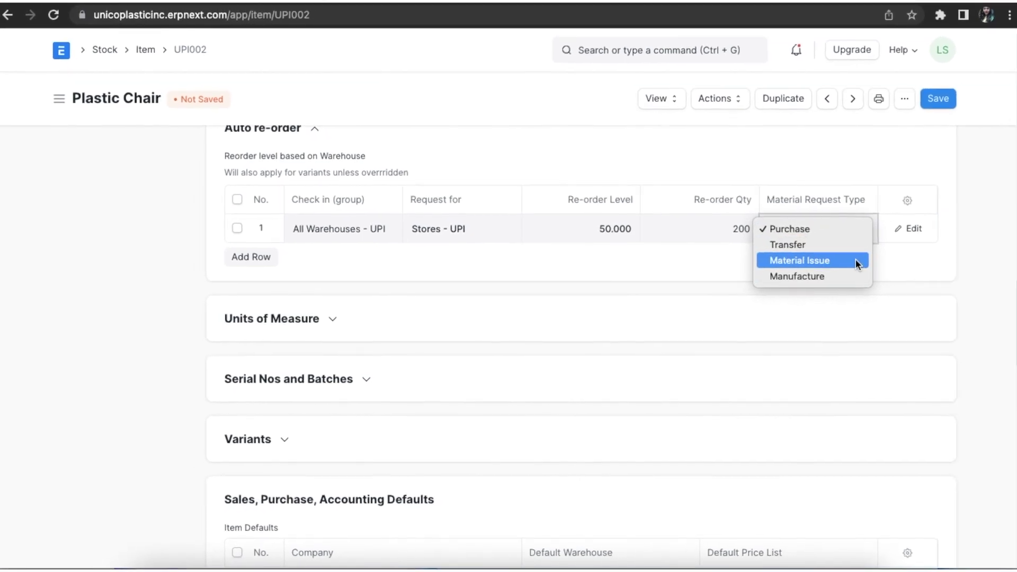
pyautogui.click(863, 180)
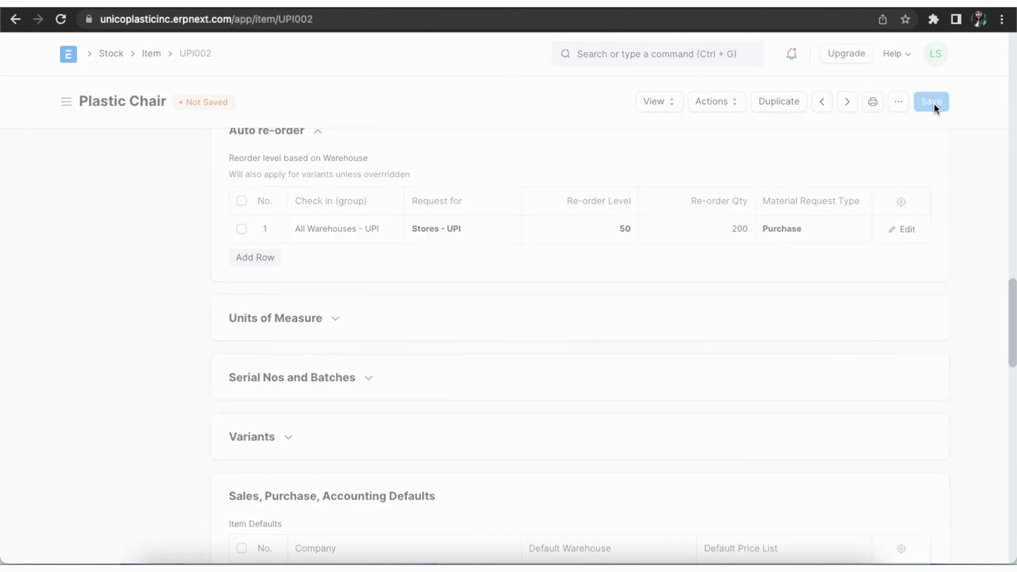
# Scroll back up to the saved Plastic Chair item's Overview dashboard
pyautogui.scroll(5, 650, 312)
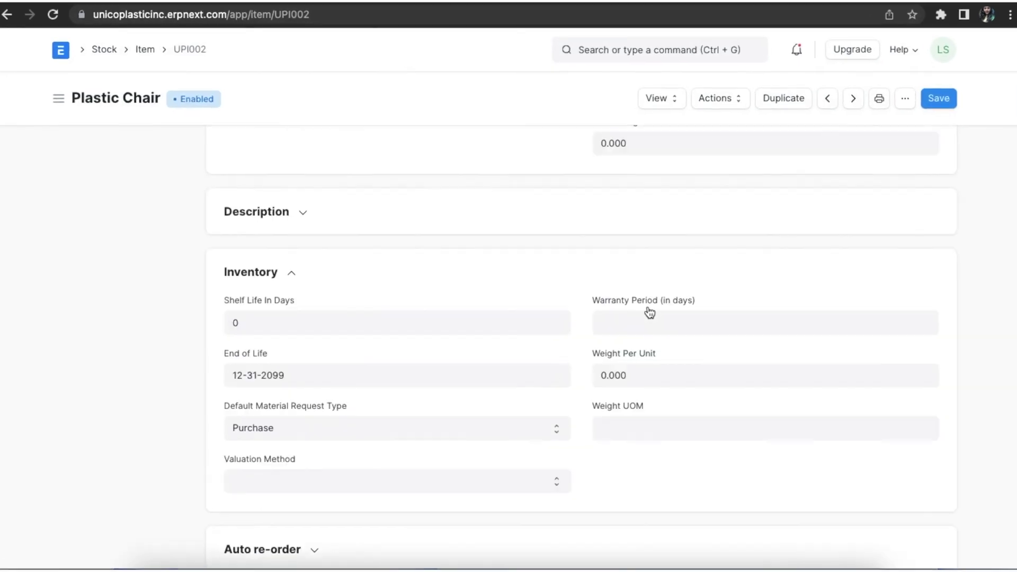
pyautogui.scroll(15, 655, 310)
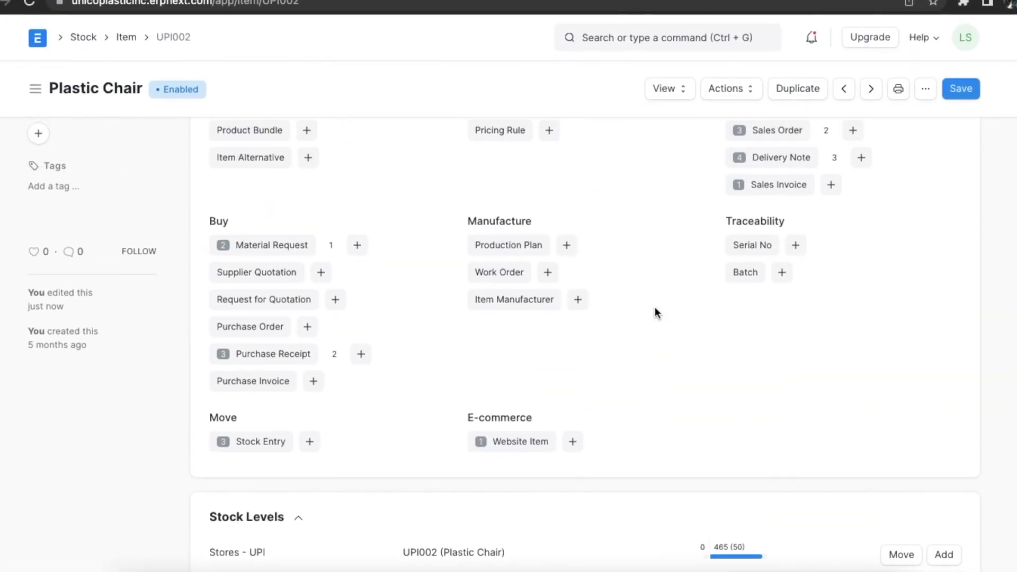
pyautogui.scroll(6, 656, 313)
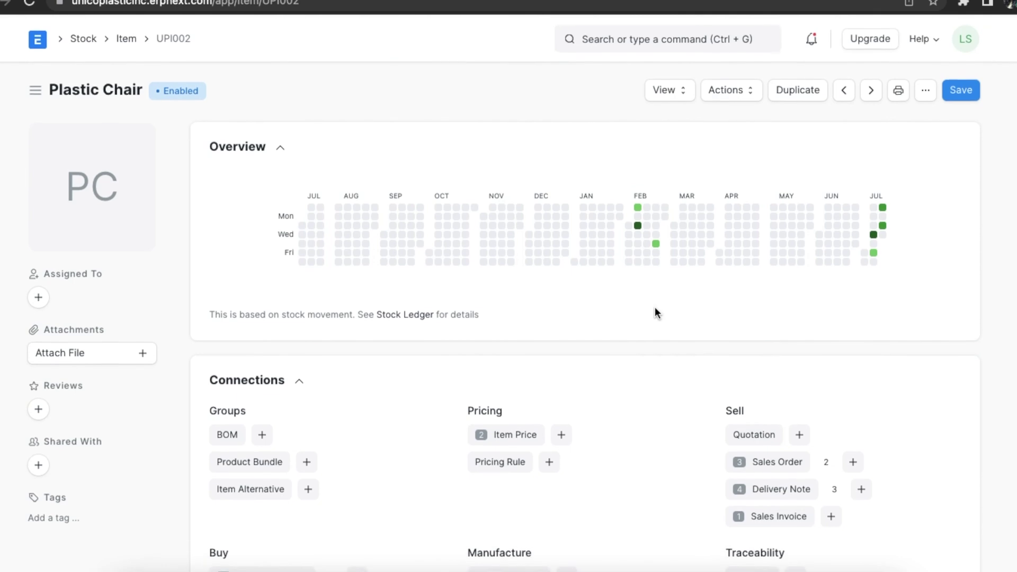